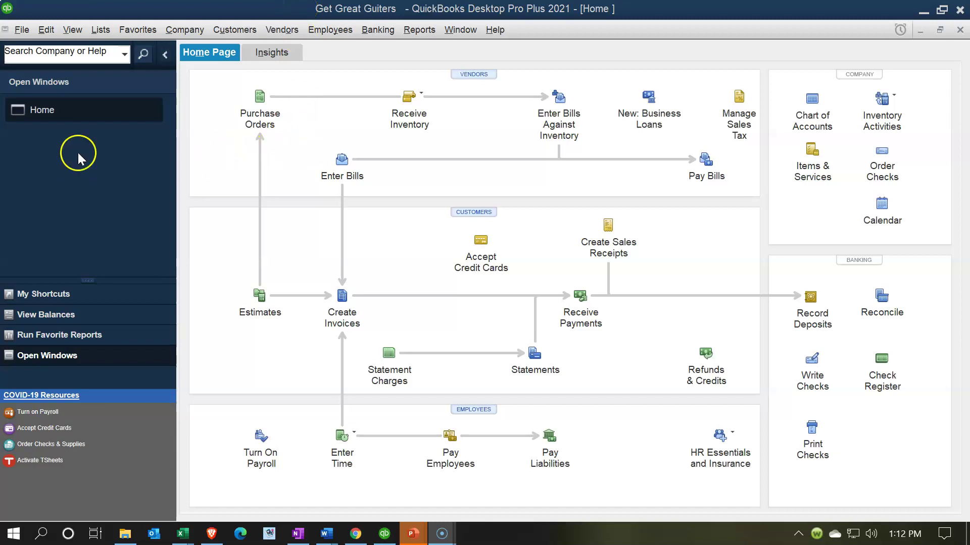
- Turn on the list of open windows
{"action": "left_click", "coordinate": [75, 30]}
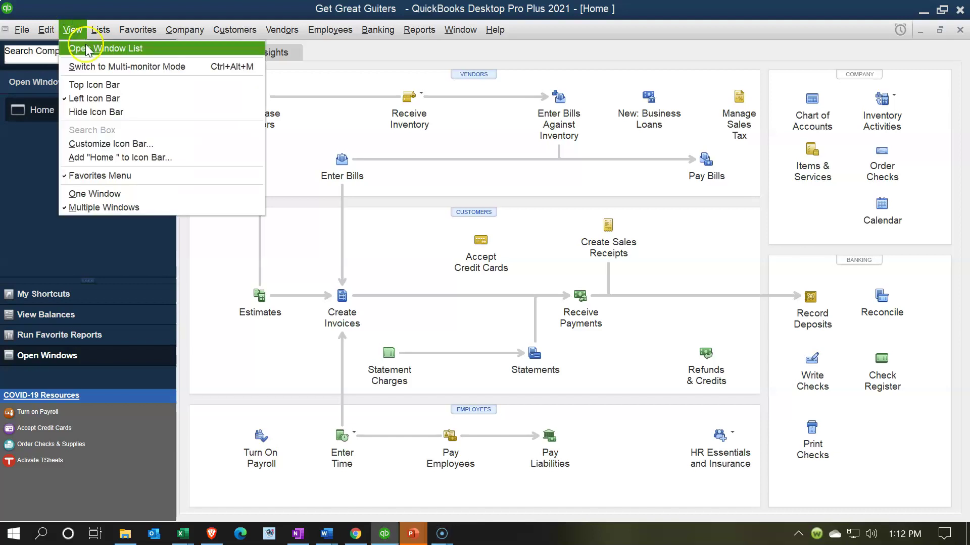
{"action": "left_click", "coordinate": [87, 48]}
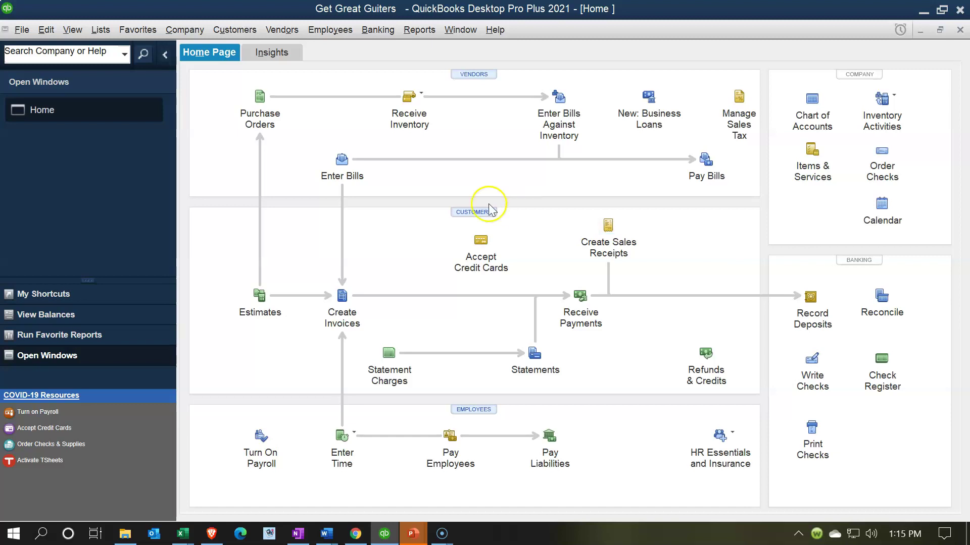
- Open the company-level Sales Tax preferences
{"action": "left_click", "coordinate": [47, 31]}
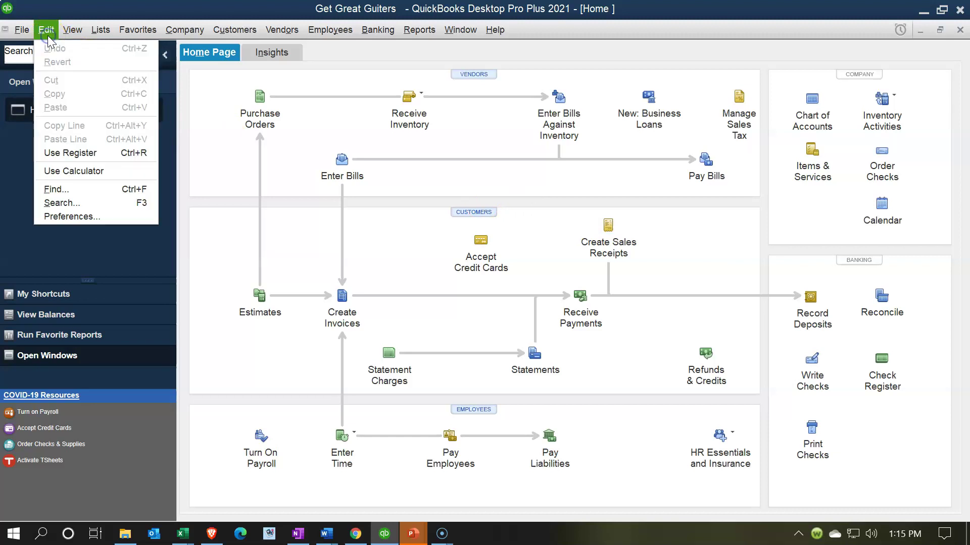
{"action": "left_click", "coordinate": [73, 217]}
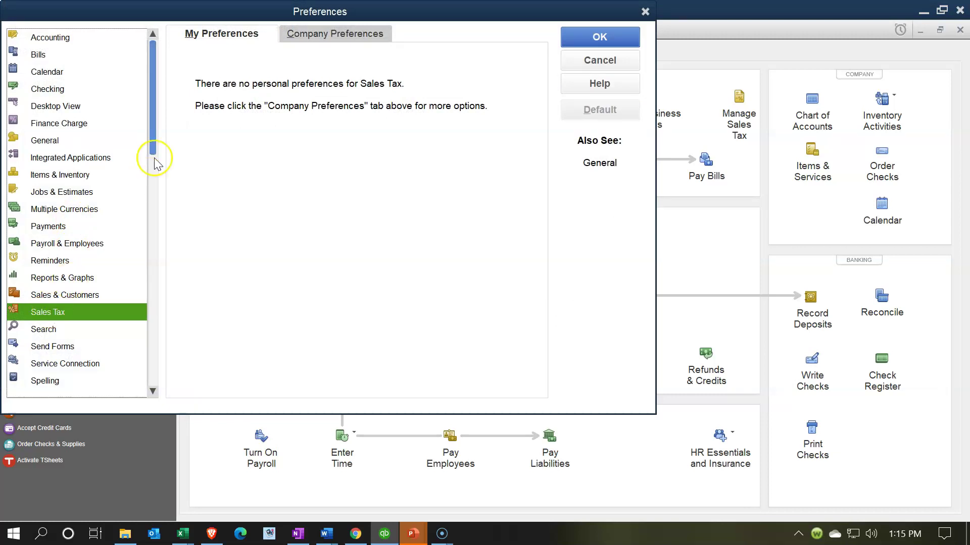
{"action": "left_click_drag", "start_coordinate": [198, 11], "coordinate": [298, 46]}
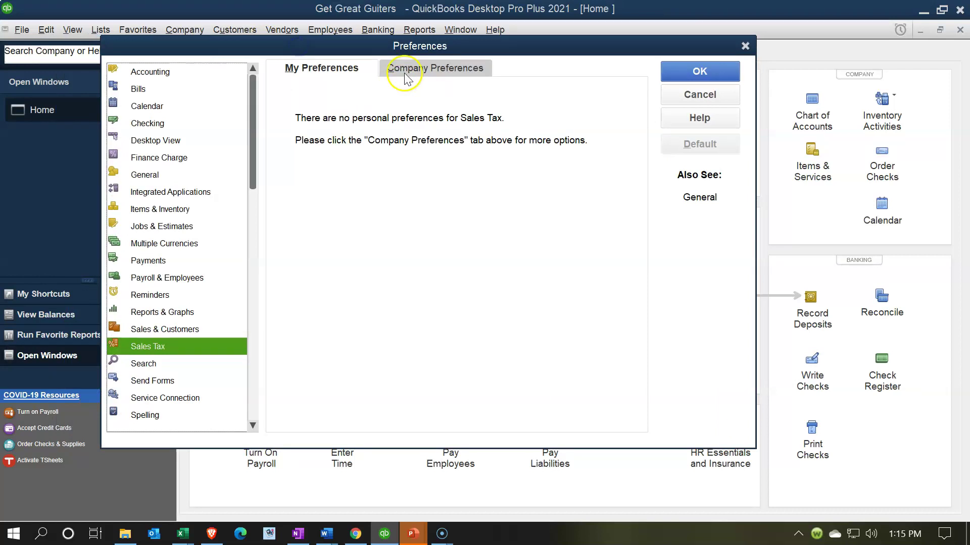
{"action": "left_click", "coordinate": [401, 71]}
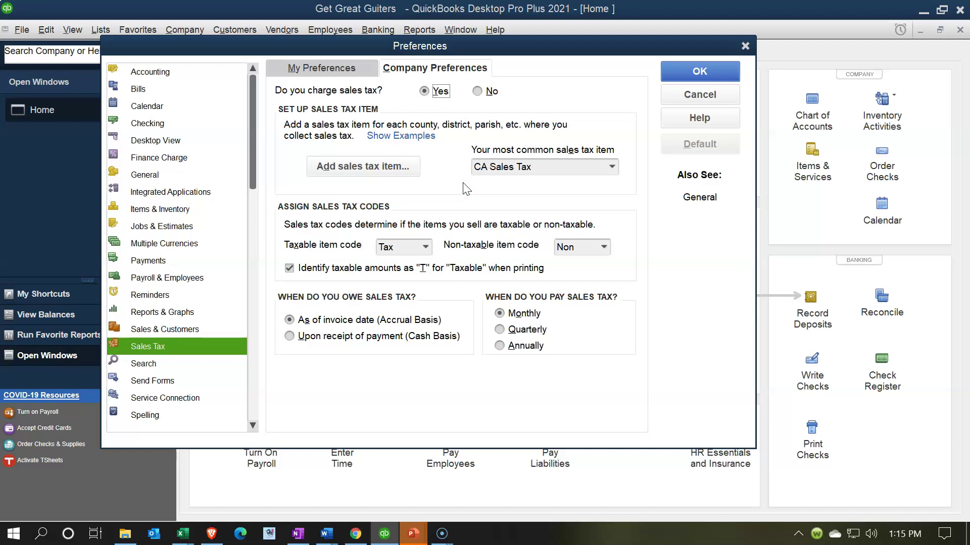
- Examine the choices for the most common sales tax item, item tax codes and payment period, and close the preferences
{"action": "left_click", "coordinate": [612, 167]}
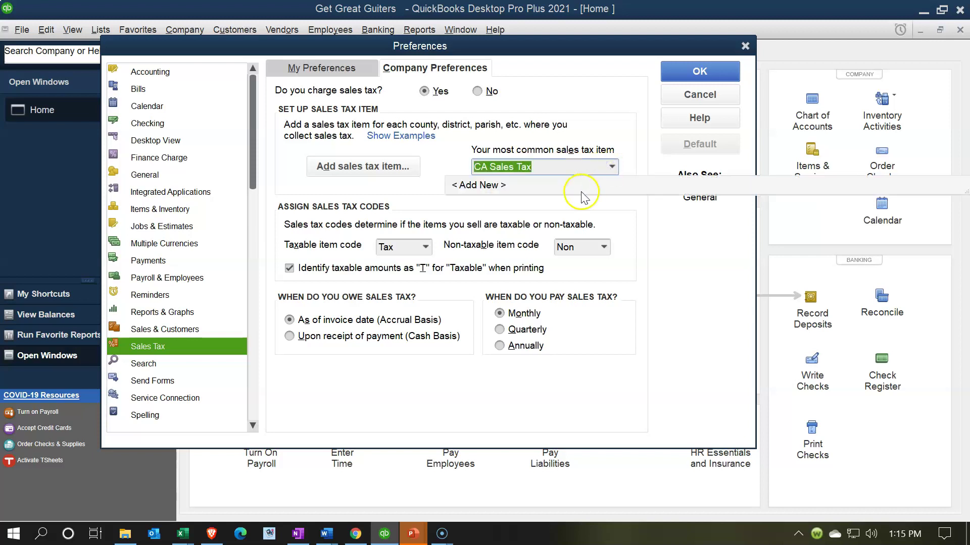
{"action": "left_click", "coordinate": [456, 168]}
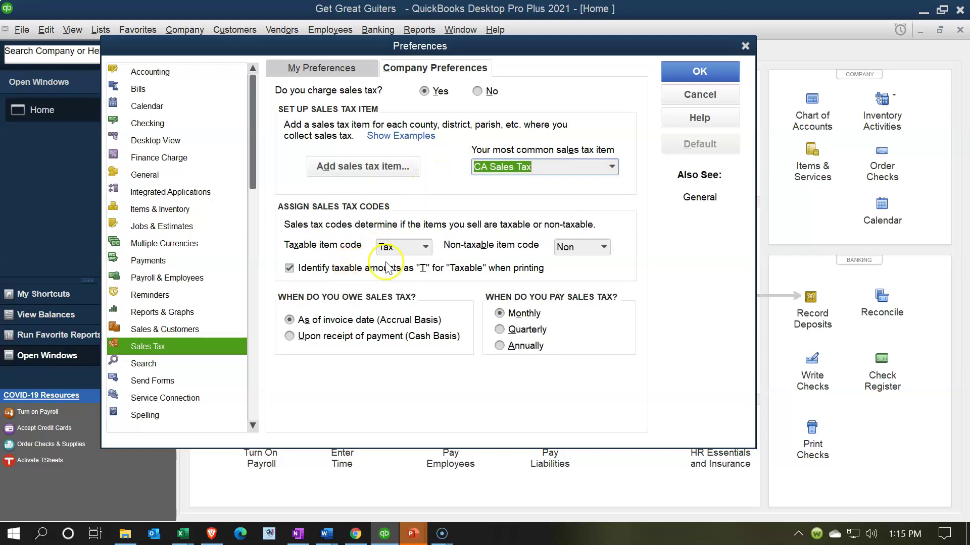
{"action": "left_click", "coordinate": [425, 247]}
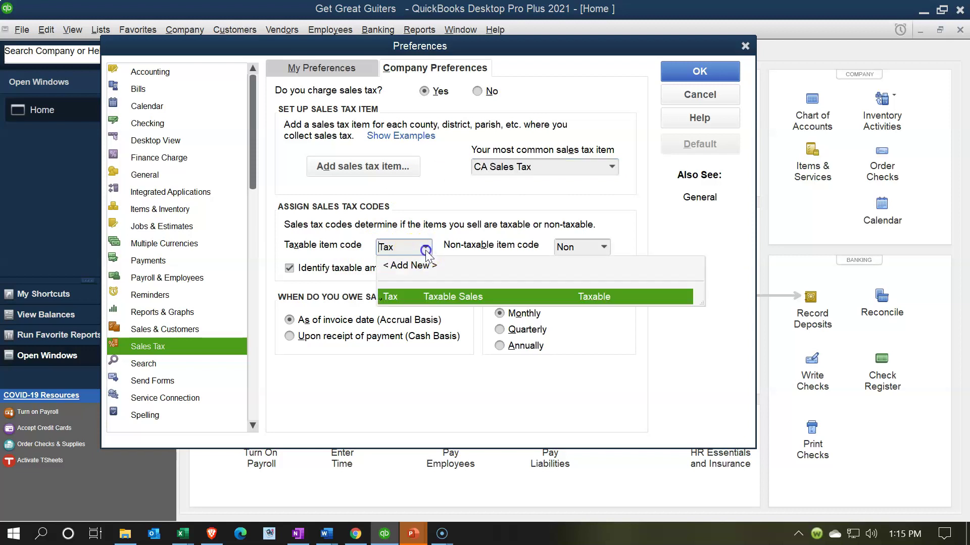
{"action": "left_click", "coordinate": [425, 251]}
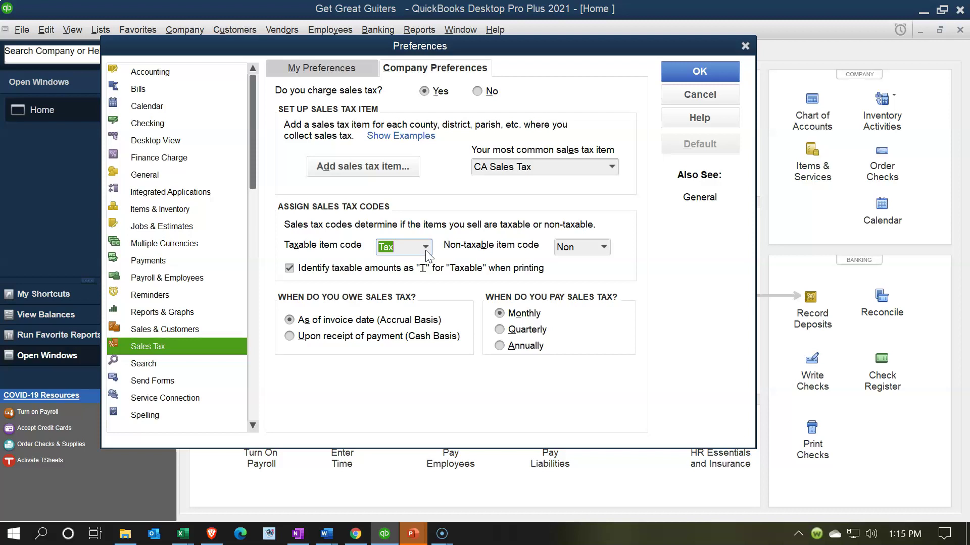
{"action": "left_click", "coordinate": [605, 249]}
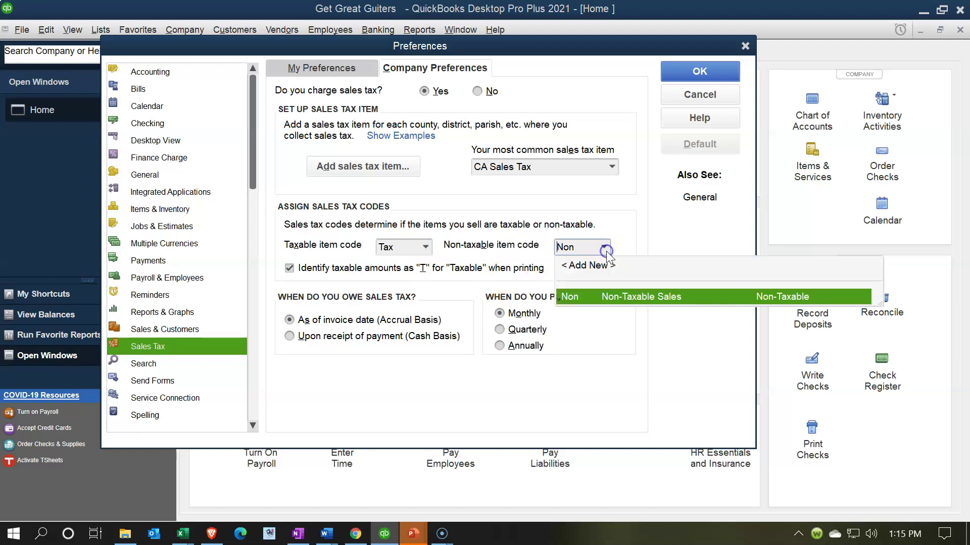
{"action": "left_click", "coordinate": [606, 250]}
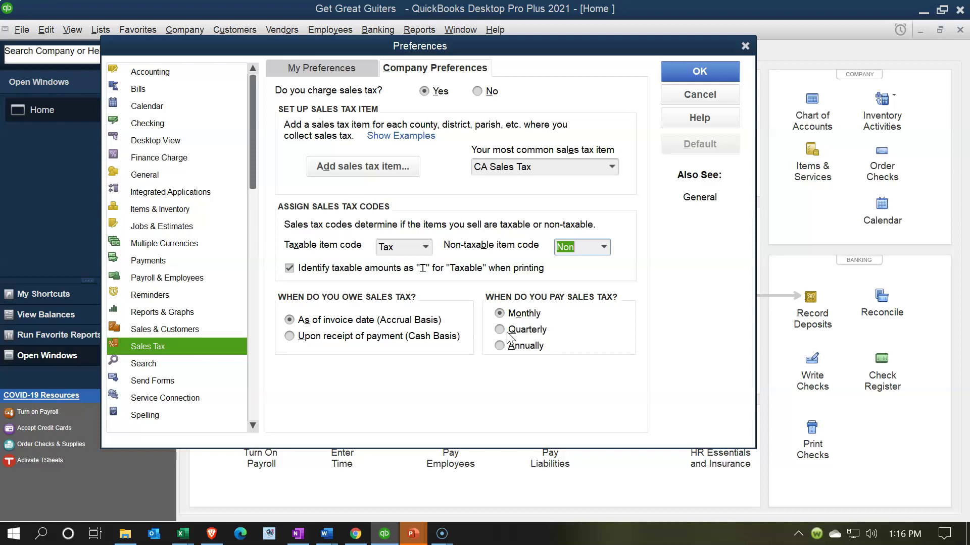
{"action": "left_click", "coordinate": [514, 316]}
{"action": "left_click", "coordinate": [513, 331]}
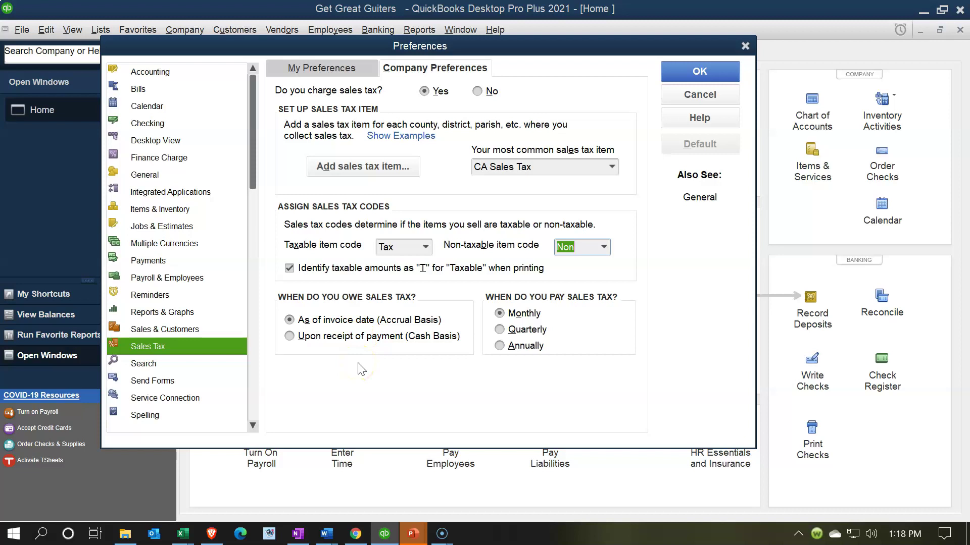
{"action": "left_click", "coordinate": [415, 359]}
{"action": "left_click", "coordinate": [682, 74]}
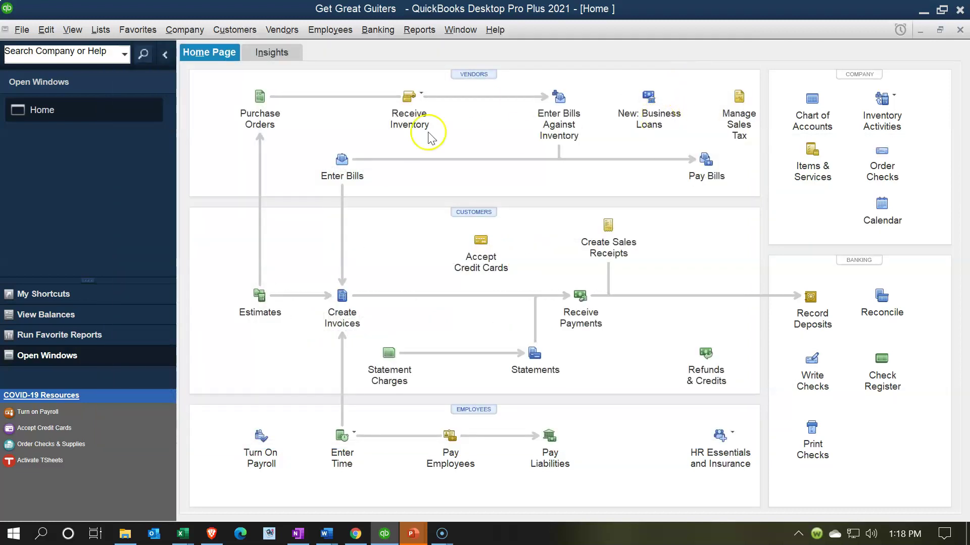
- Examine the settings of the Tax code in the Sales Tax Code List and close the list
{"action": "left_click", "coordinate": [101, 30]}
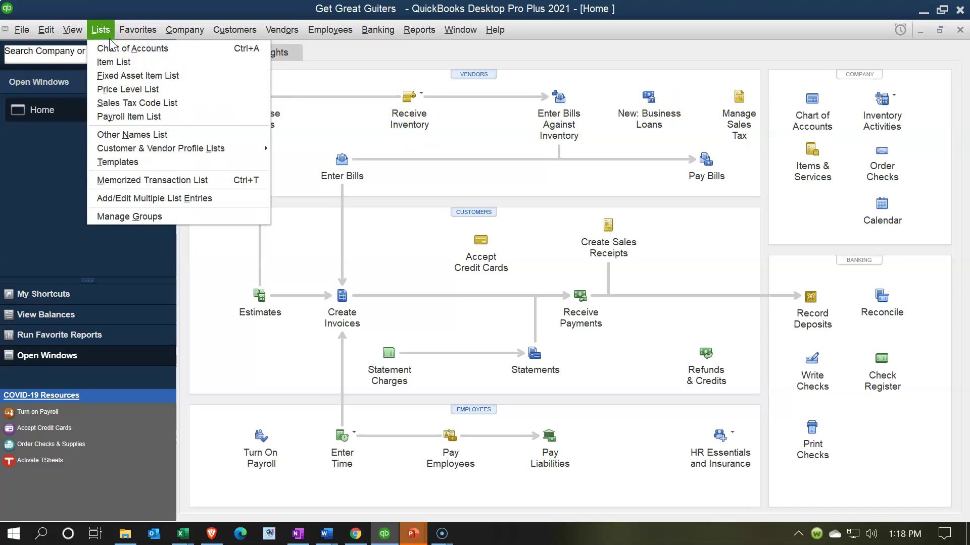
{"action": "left_click", "coordinate": [158, 102]}
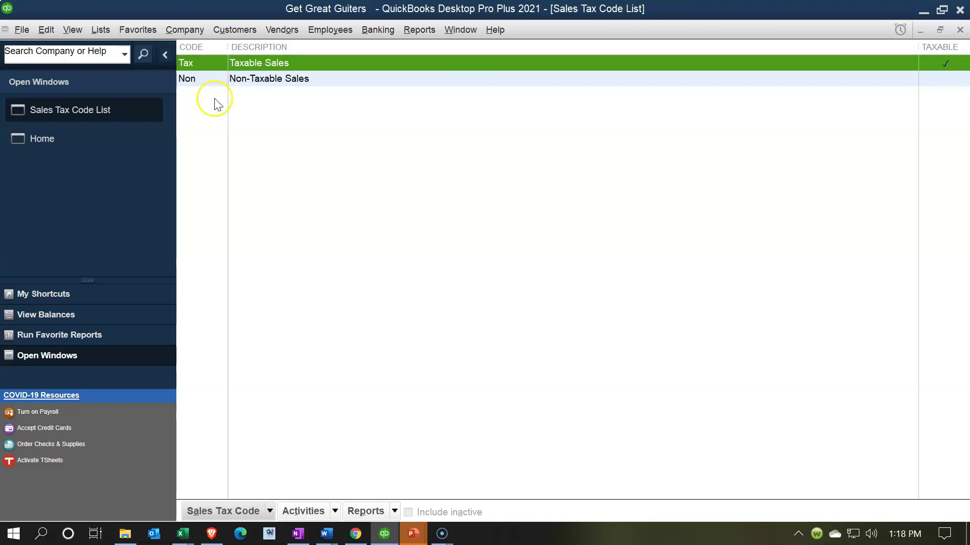
{"action": "left_click", "coordinate": [268, 512]}
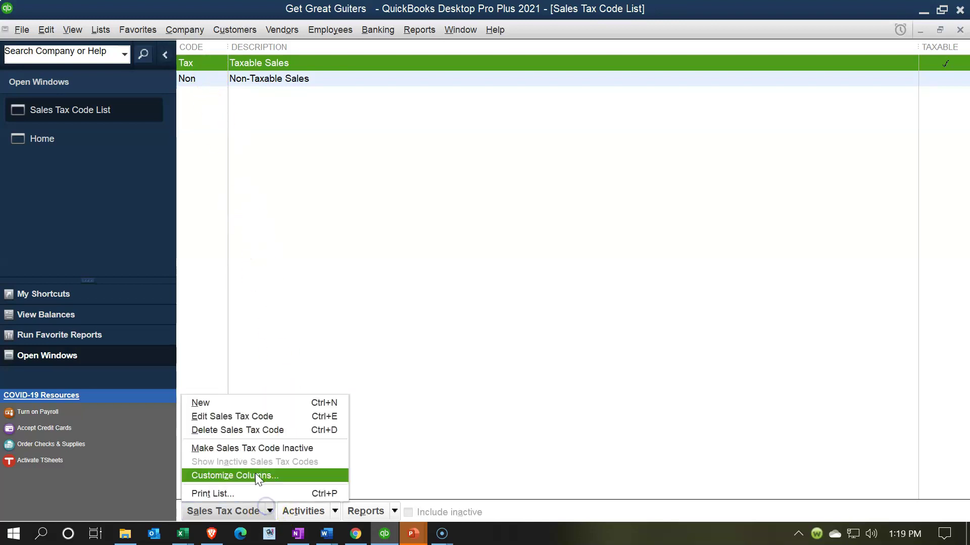
{"action": "left_click", "coordinate": [240, 418]}
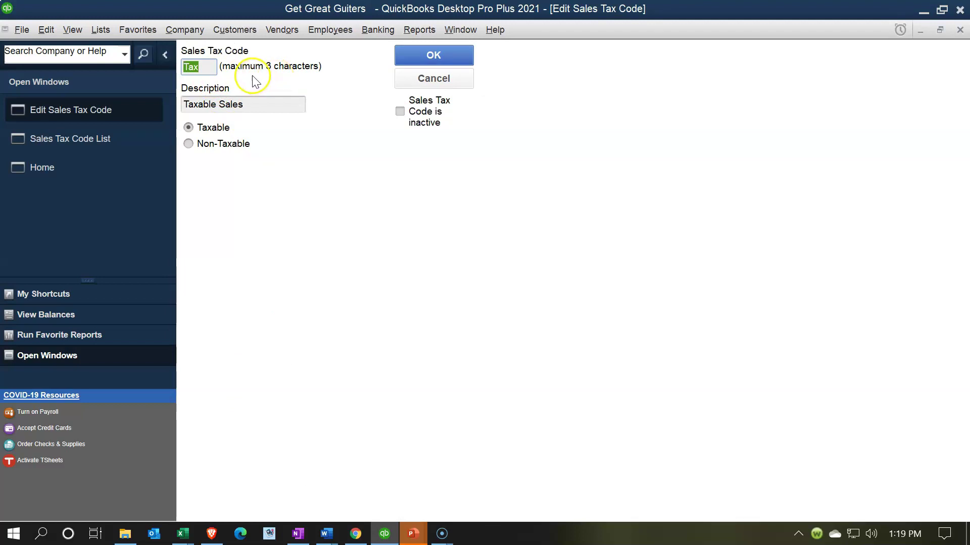
{"action": "left_click", "coordinate": [959, 31]}
{"action": "left_click", "coordinate": [265, 516]}
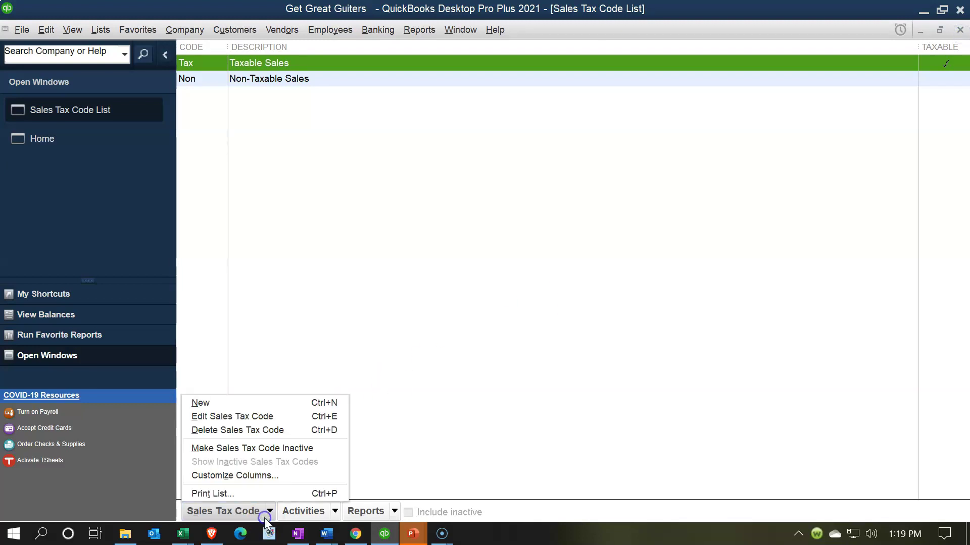
{"action": "left_click", "coordinate": [306, 211]}
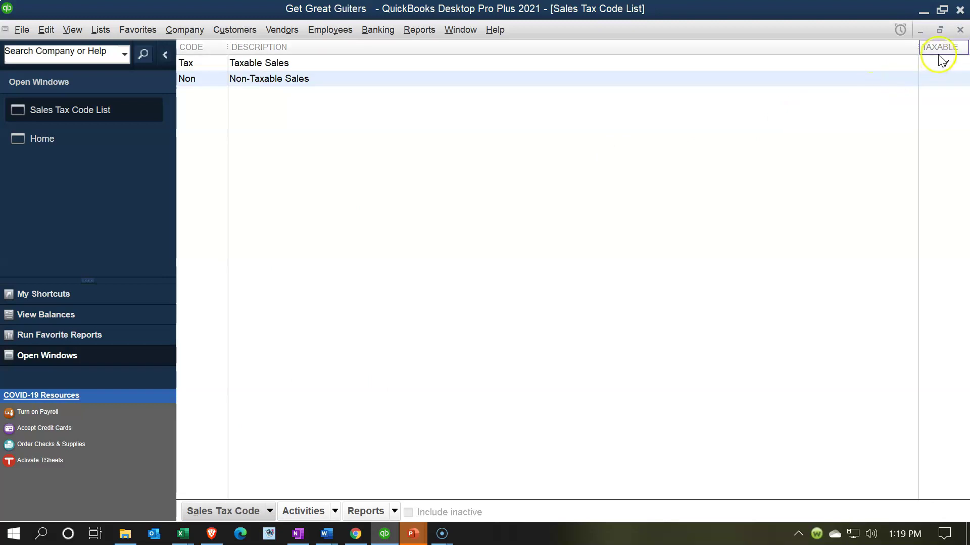
{"action": "left_click", "coordinate": [959, 29]}
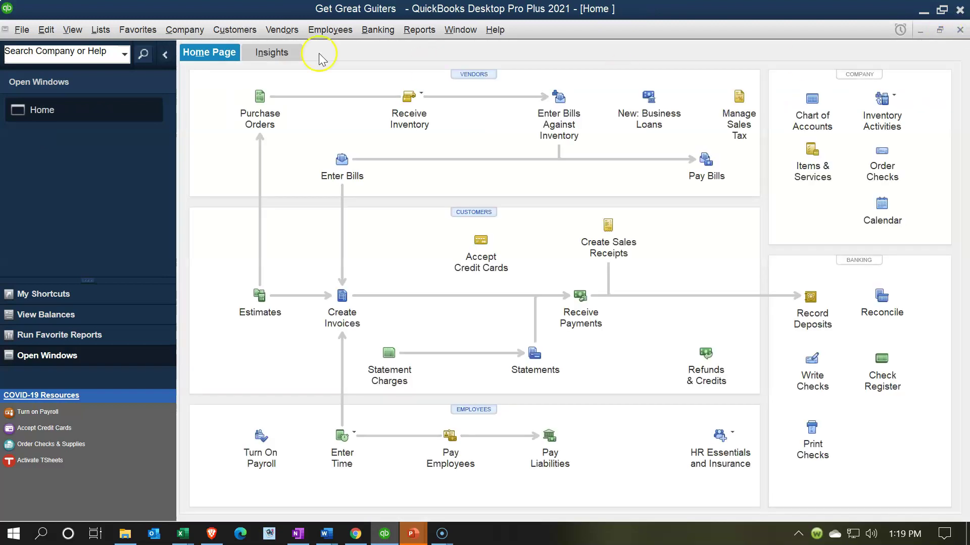
- Start a new item of type Sales Tax Item from the Item List
{"action": "left_click", "coordinate": [94, 31]}
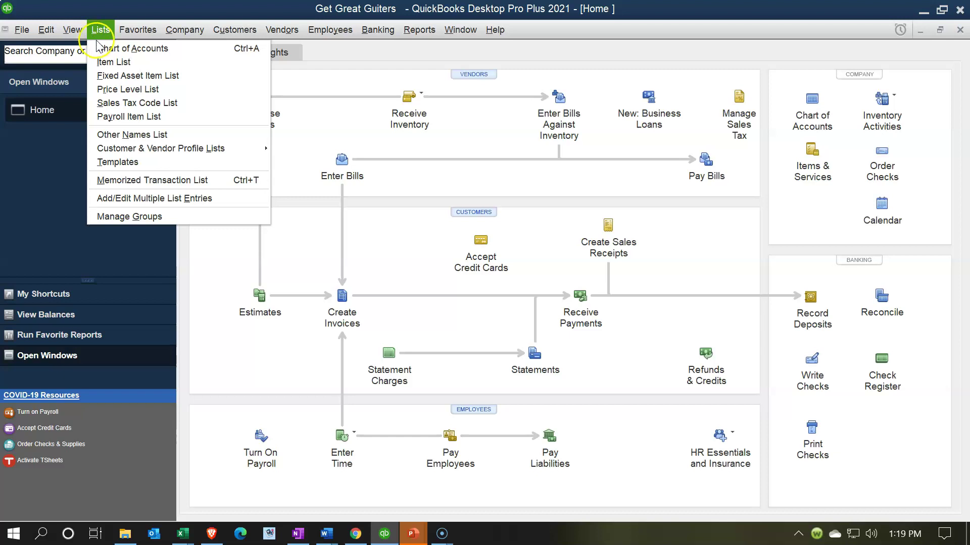
{"action": "left_click", "coordinate": [108, 62]}
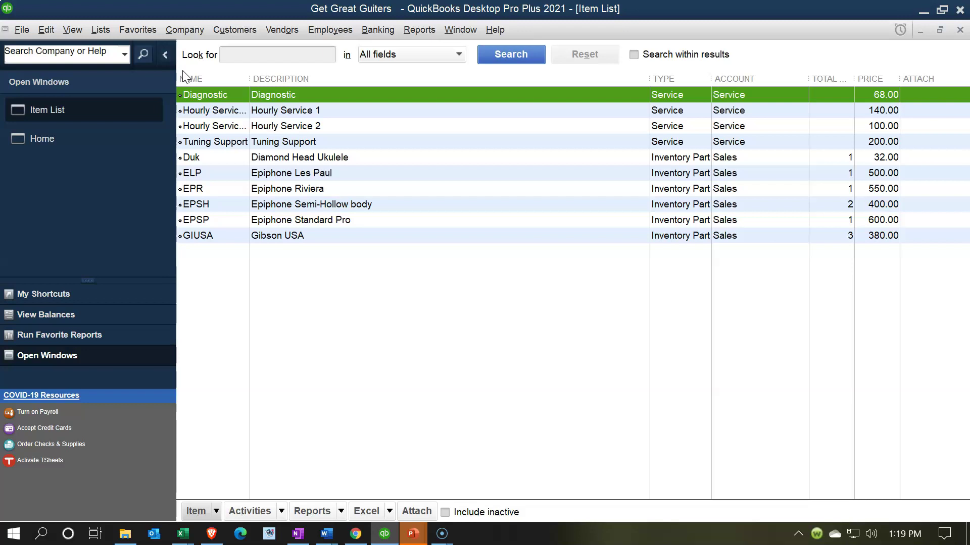
{"action": "left_click", "coordinate": [215, 515]}
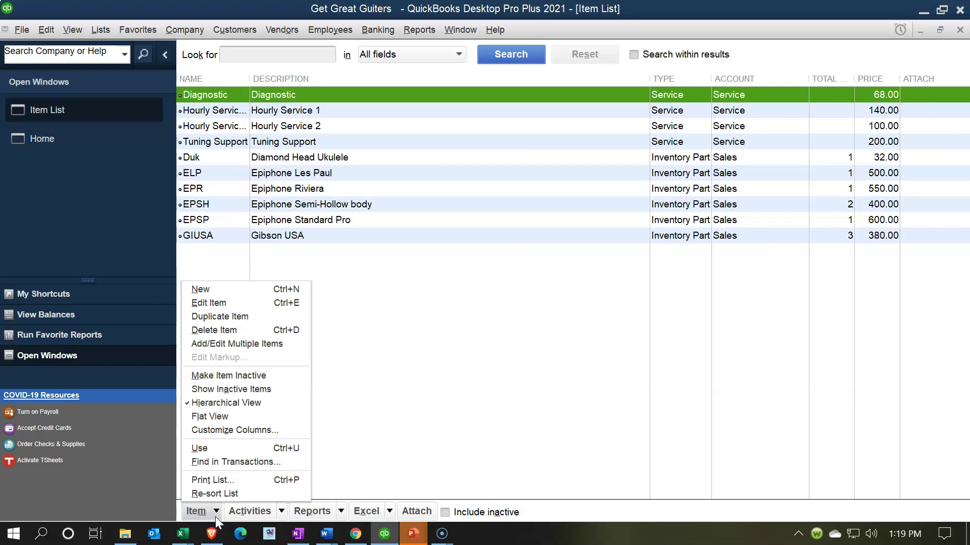
{"action": "left_click", "coordinate": [229, 290]}
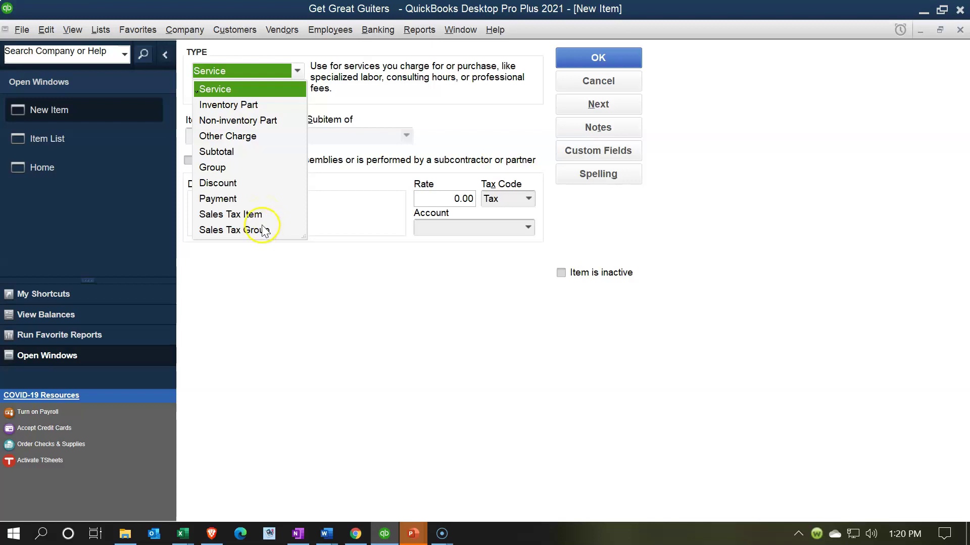
{"action": "left_click", "coordinate": [251, 214]}
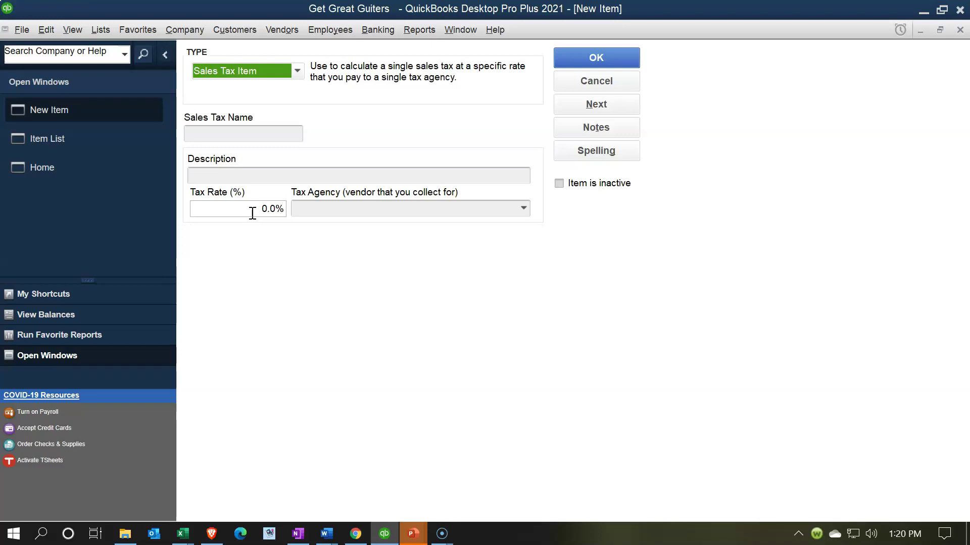
- Name the sales tax item "CA State Sales Tax" and set its description to "Sales Tax CA"
{"action": "key", "text": "Tab"}
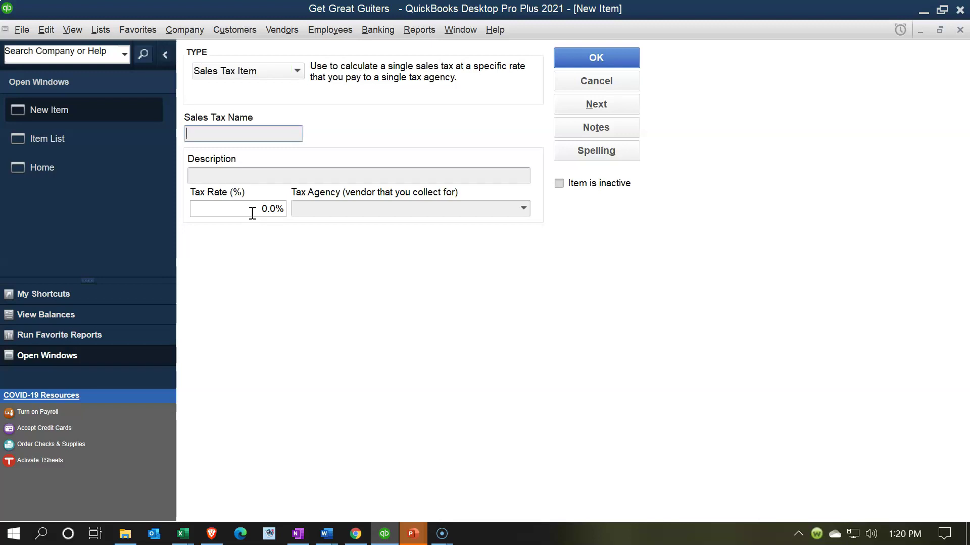
{"action": "type", "text": "CA State Sales Tax"}
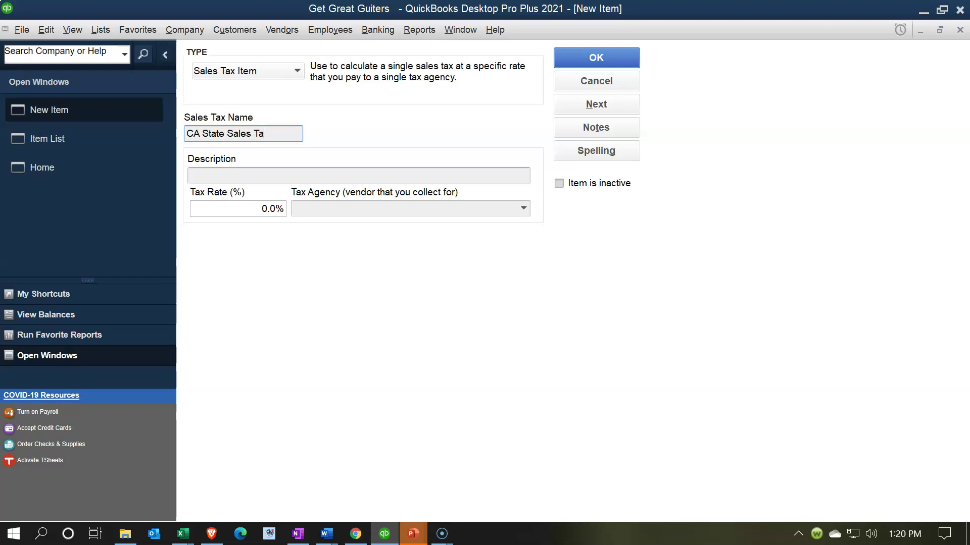
{"action": "key", "text": "Tab"}
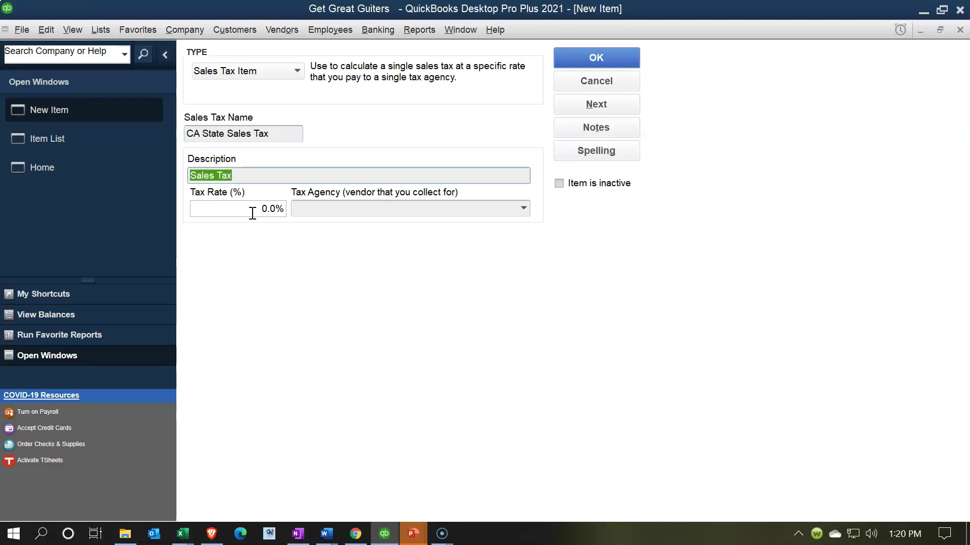
{"action": "key", "text": "End"}
{"action": "type", "text": "CA"}
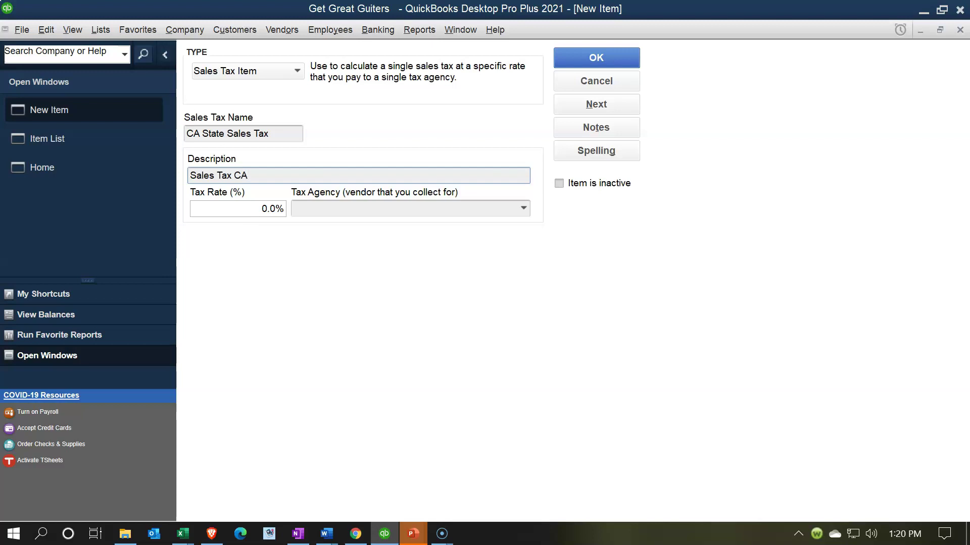
- Set the tax rate to 5%, assign CA Department of Tax & Fees Admin as the tax agency, and save the sales tax item
{"action": "left_click_drag", "start_coordinate": [260, 210], "coordinate": [310, 212]}
{"action": "type", "text": "5"}
{"action": "key", "text": "Tab"}
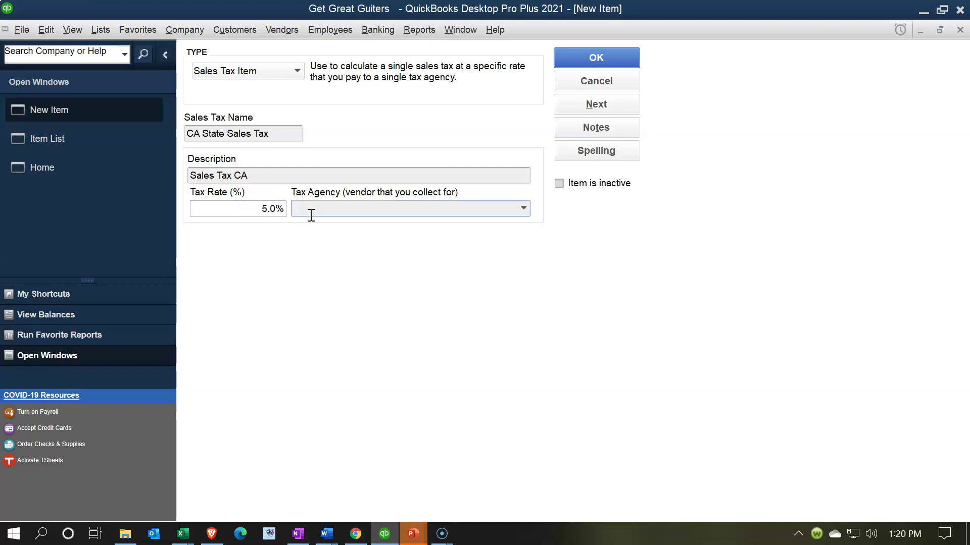
{"action": "left_click", "coordinate": [522, 209]}
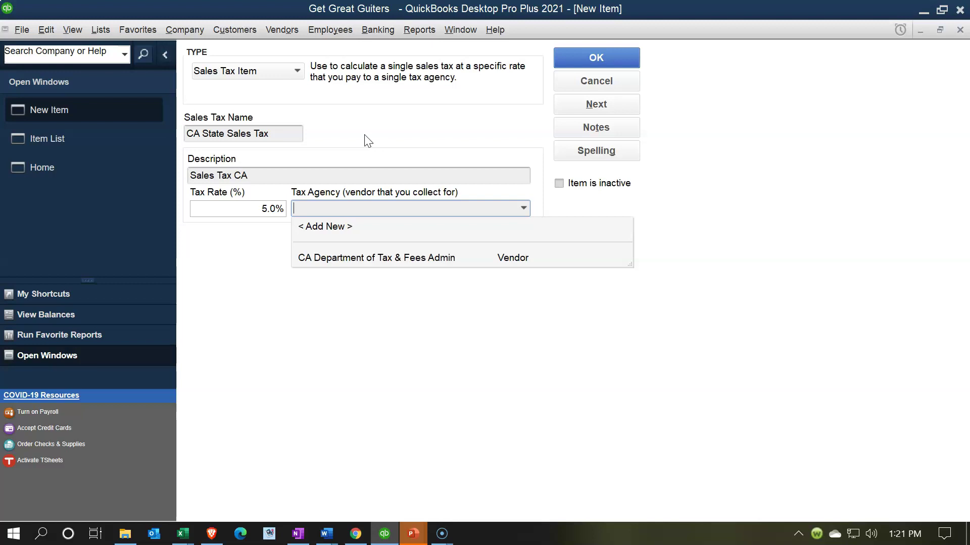
{"action": "left_click", "coordinate": [365, 261]}
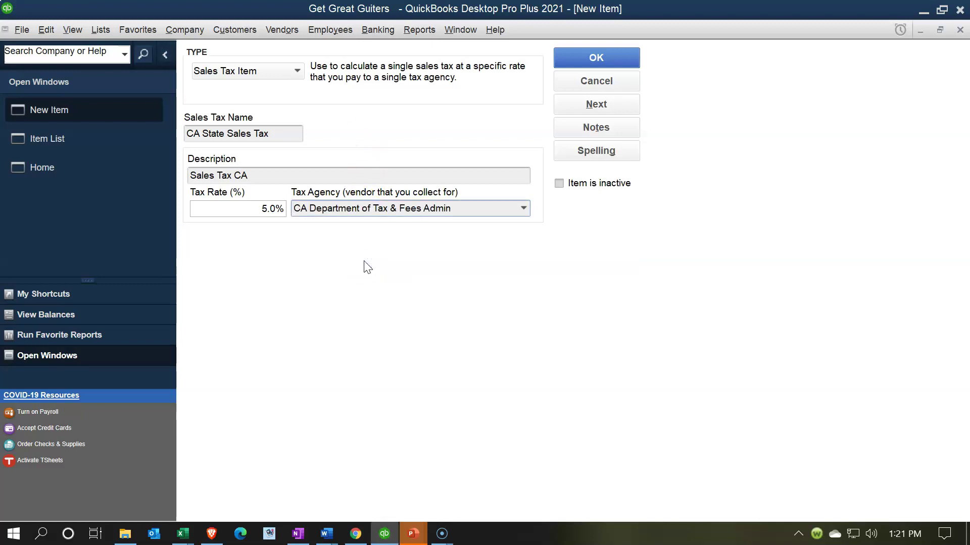
{"action": "left_click", "coordinate": [580, 80]}
{"action": "left_click", "coordinate": [583, 57]}
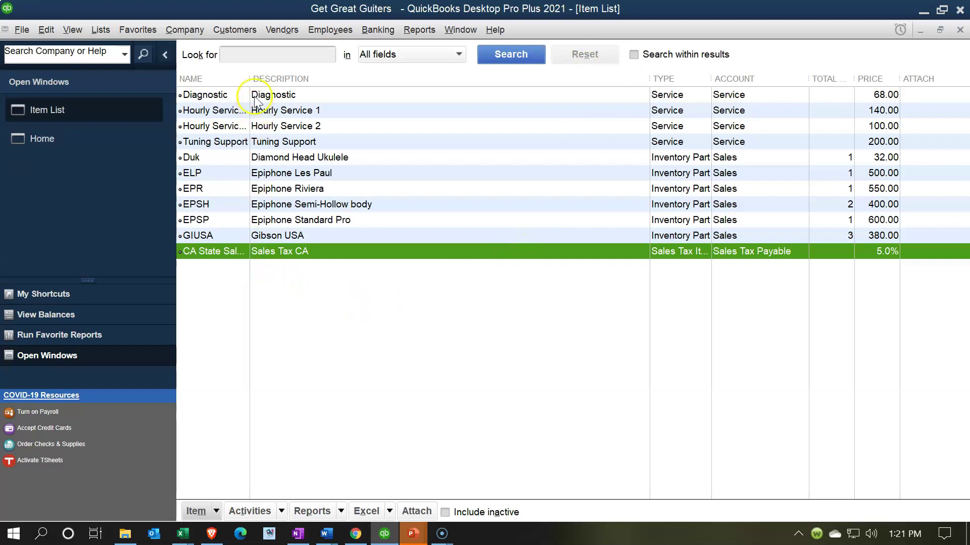
- Widen the Name column of the Item List to fit the full item names
{"action": "left_click_drag", "start_coordinate": [250, 82], "coordinate": [296, 86]}
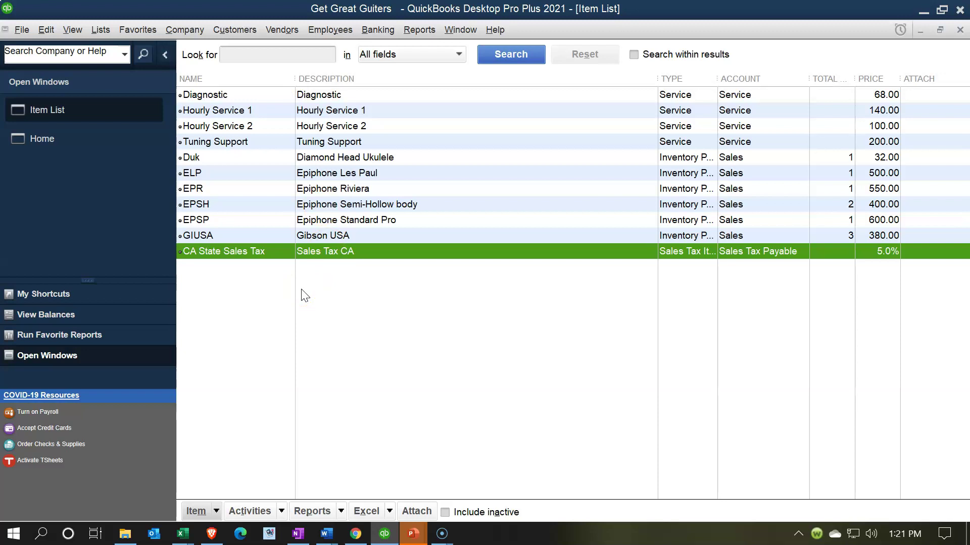
- Open the ELP inventory item from the Item List, review its available tax codes, and close it unchanged
{"action": "left_click", "coordinate": [267, 104]}
{"action": "double_click", "coordinate": [319, 174]}
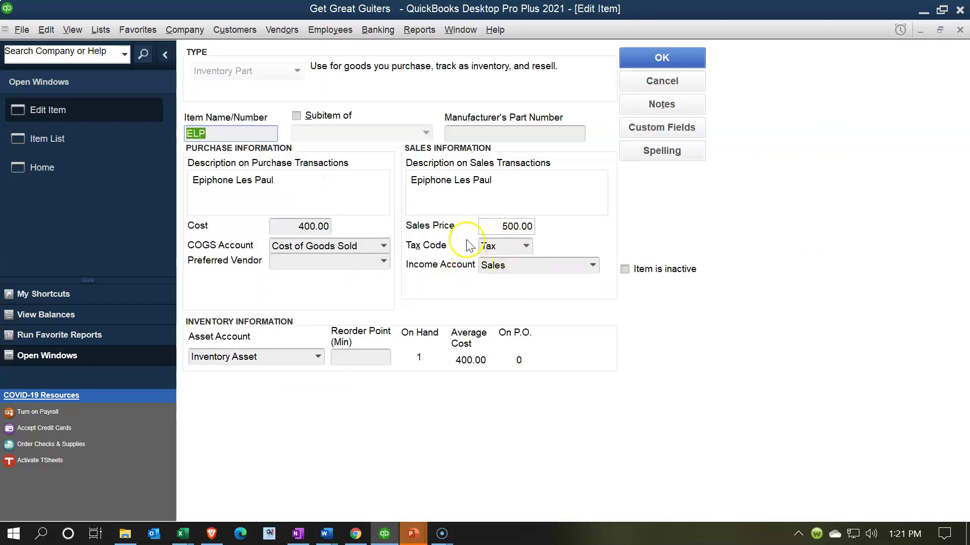
{"action": "left_click", "coordinate": [527, 246]}
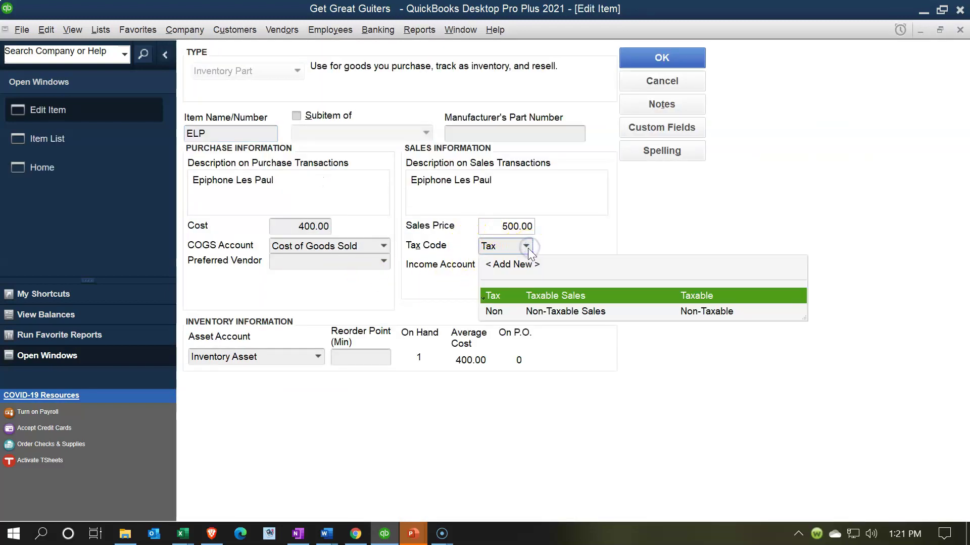
{"action": "left_click", "coordinate": [528, 247]}
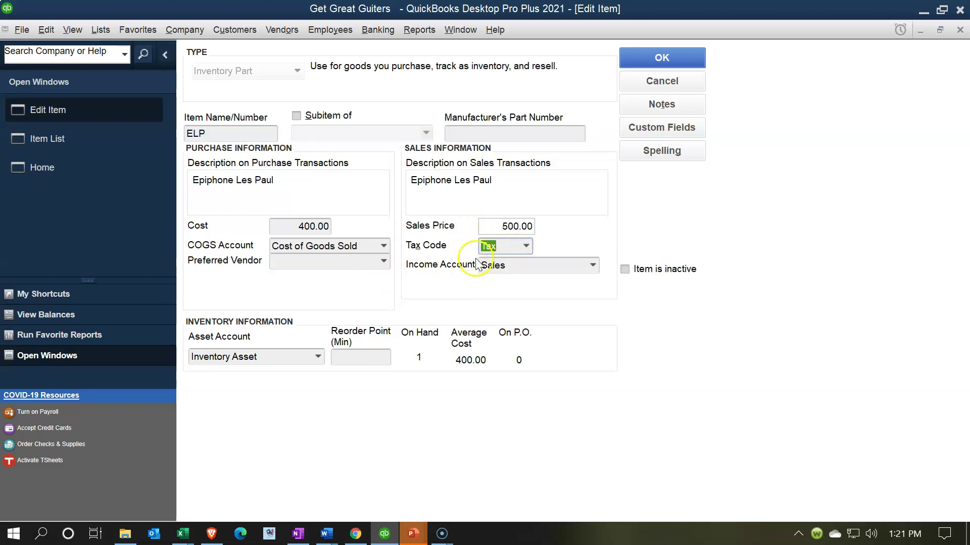
{"action": "left_click", "coordinate": [959, 30]}
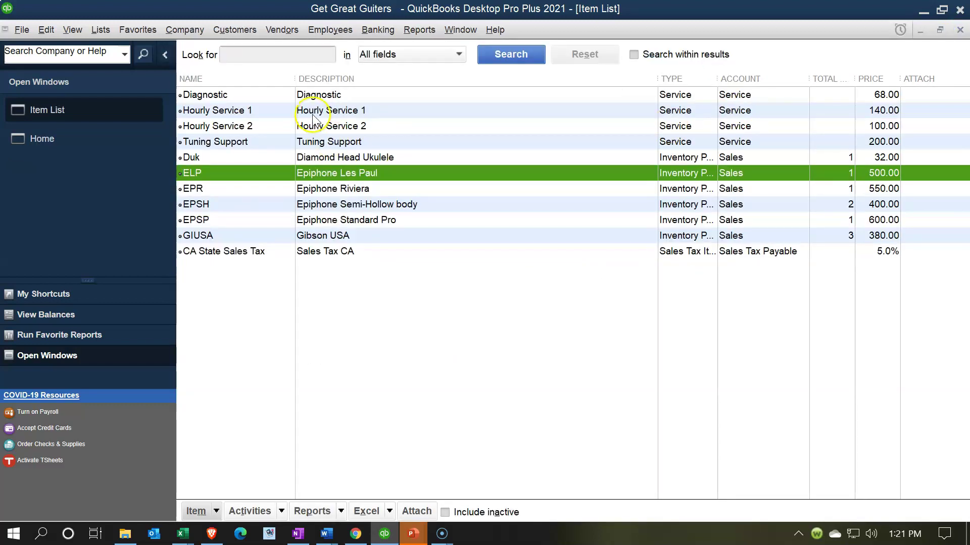
- Open the Hourly Service 1 item, review its available tax codes, and close it unchanged
{"action": "left_click", "coordinate": [313, 112]}
{"action": "double_click", "coordinate": [312, 114]}
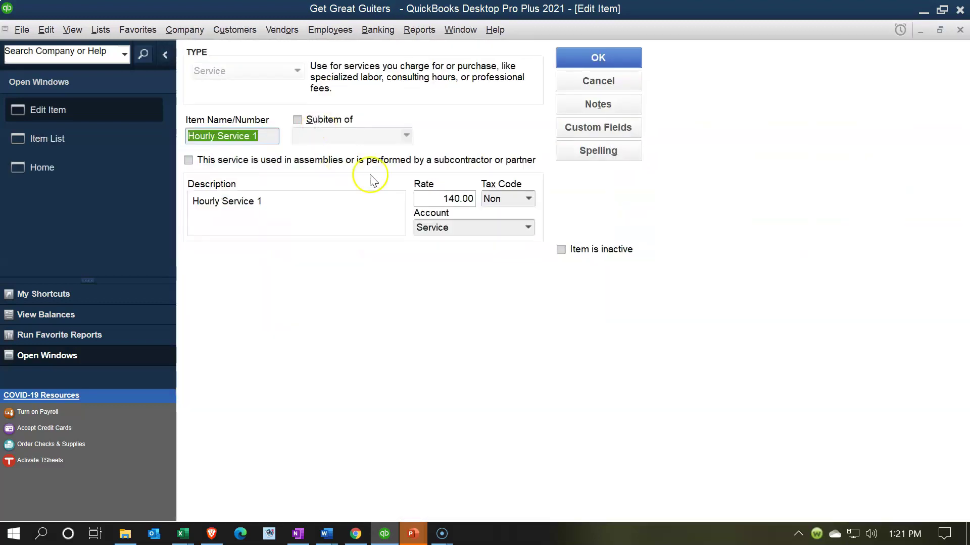
{"action": "left_click", "coordinate": [528, 198]}
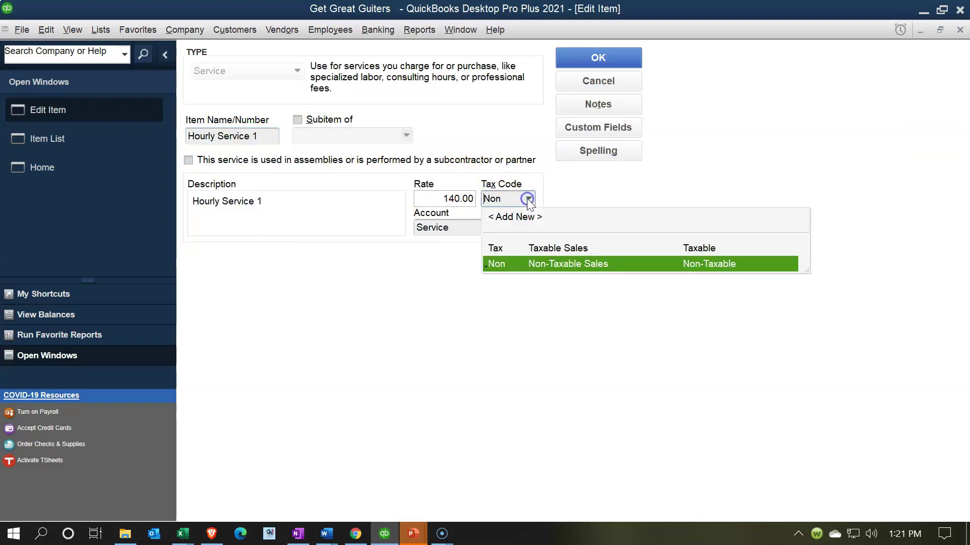
{"action": "left_click", "coordinate": [528, 199]}
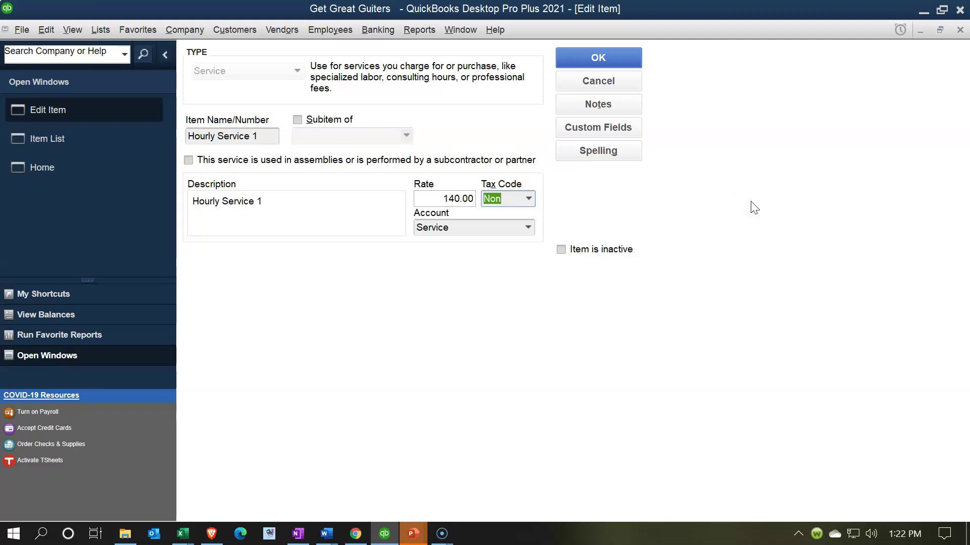
{"action": "left_click", "coordinate": [959, 30]}
{"action": "left_click", "coordinate": [759, 112]}
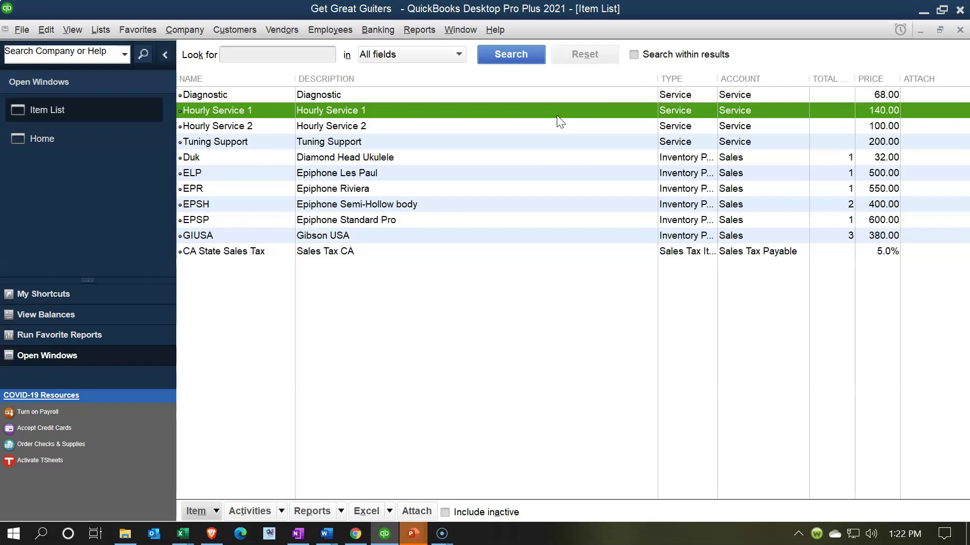
- Start an invoice for a new customer "Test", quick-adding the customer and making the inactive CA Sales Tax item active
{"action": "left_click", "coordinate": [255, 33]}
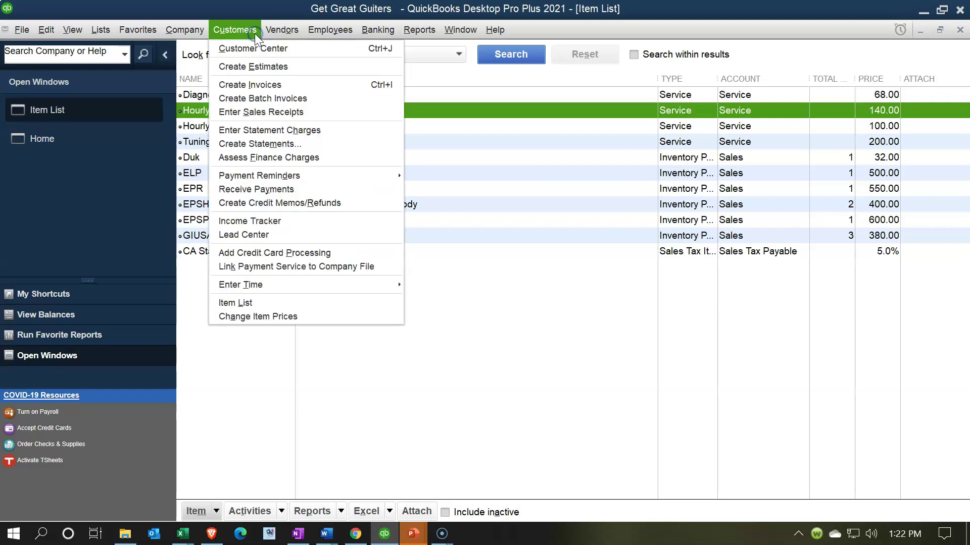
{"action": "left_click", "coordinate": [249, 47]}
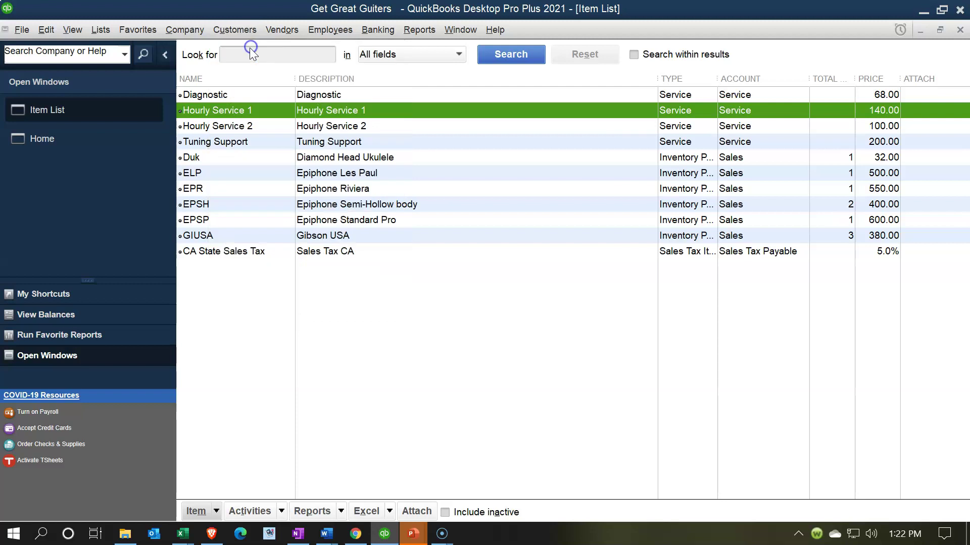
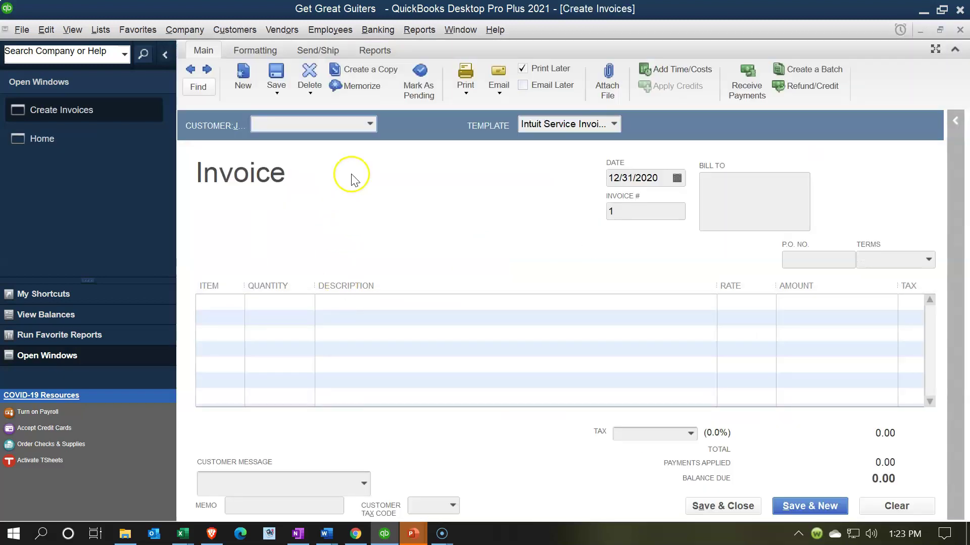
{"action": "left_click", "coordinate": [325, 123]}
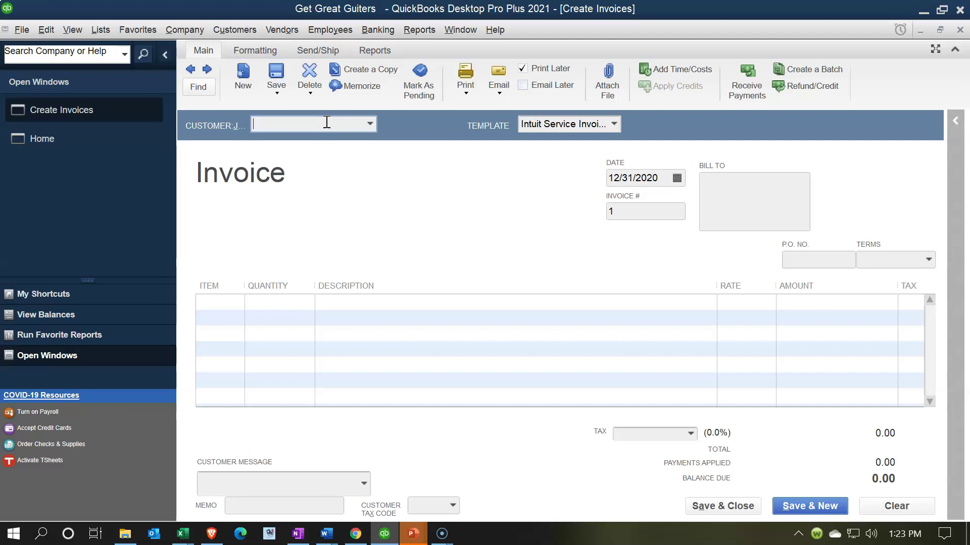
{"action": "type", "text": "Test"}
{"action": "key", "text": "Tab"}
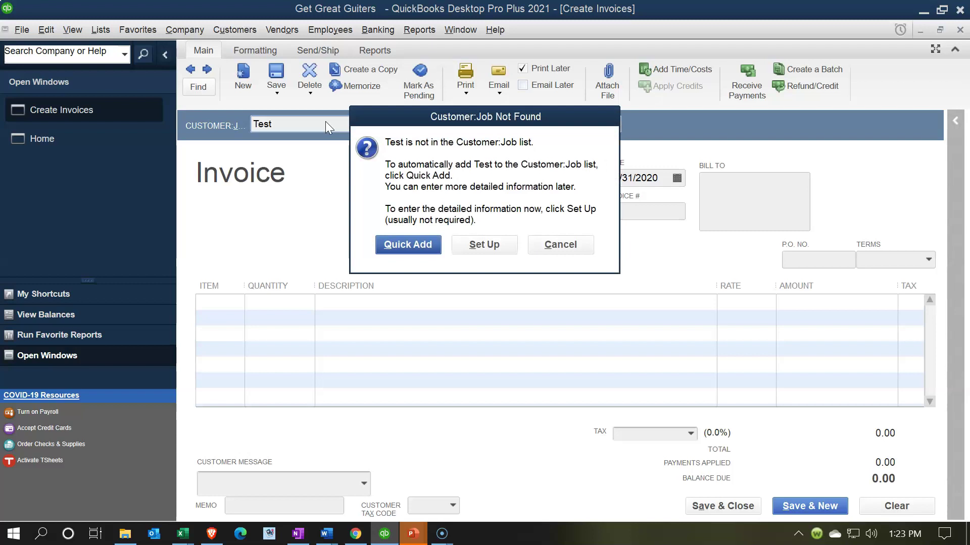
{"action": "left_click", "coordinate": [417, 252]}
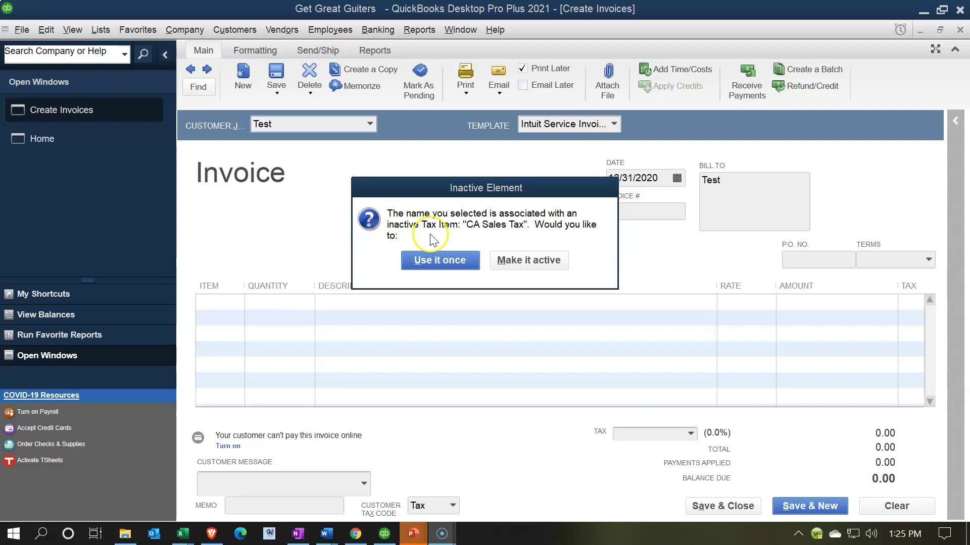
{"action": "left_click", "coordinate": [535, 270]}
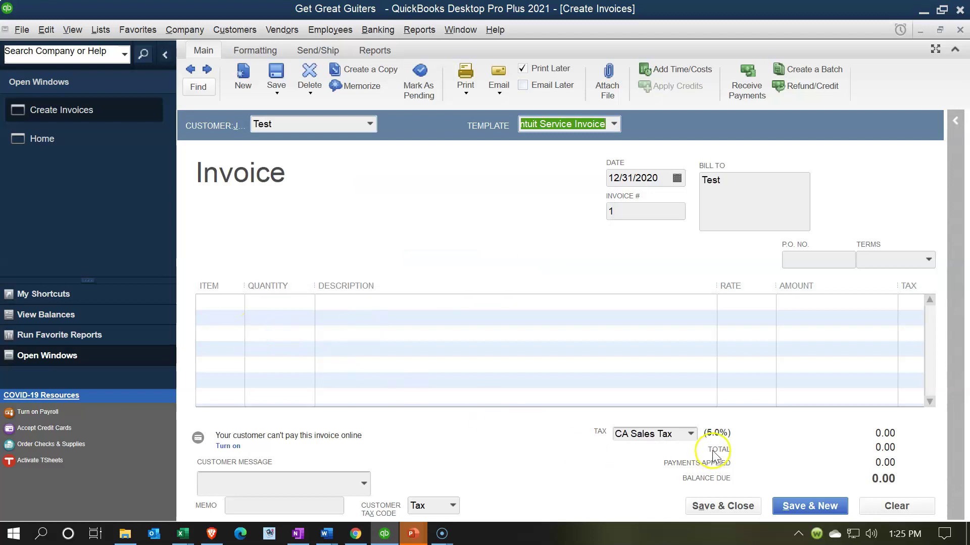
- Add Hourly Service 1 as the first line item of the invoice
{"action": "left_click", "coordinate": [231, 309]}
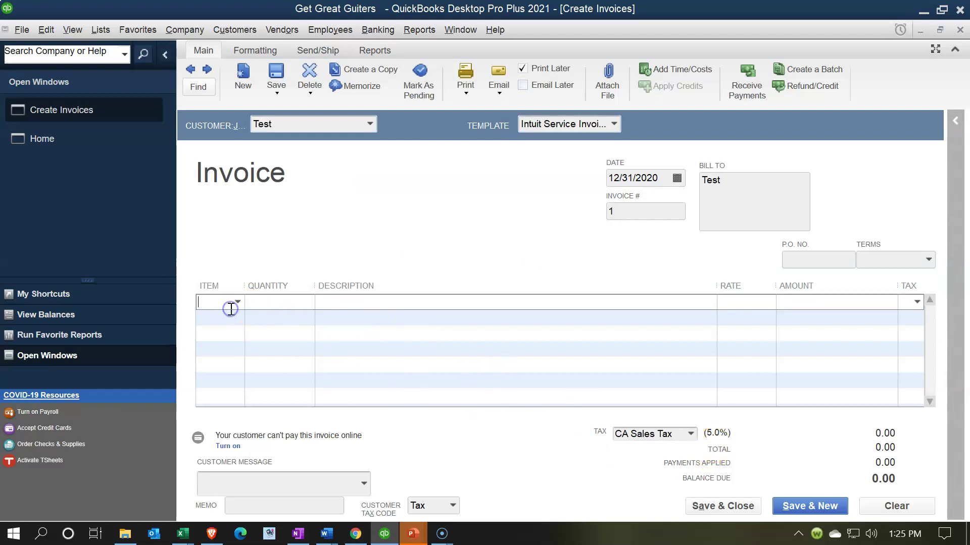
{"action": "left_click", "coordinate": [237, 302]}
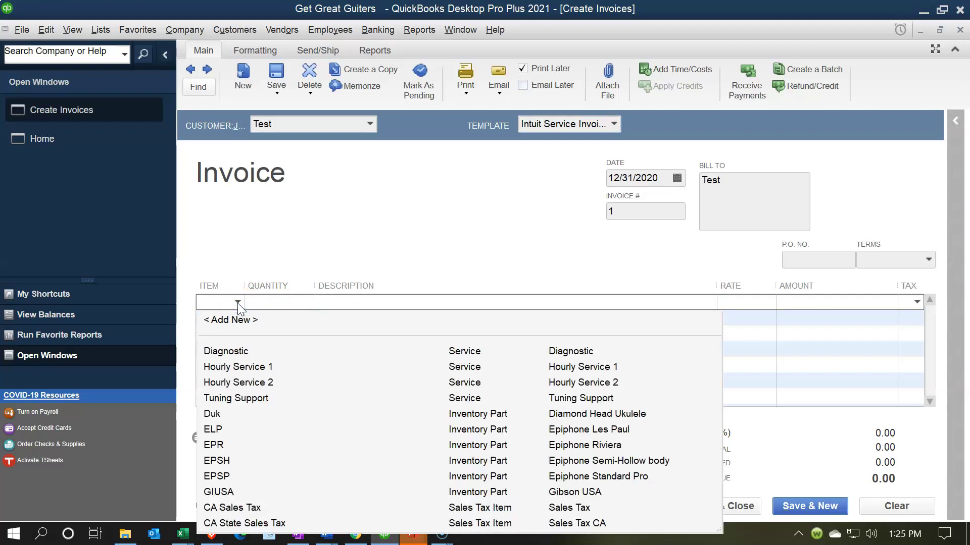
{"action": "left_click", "coordinate": [244, 366]}
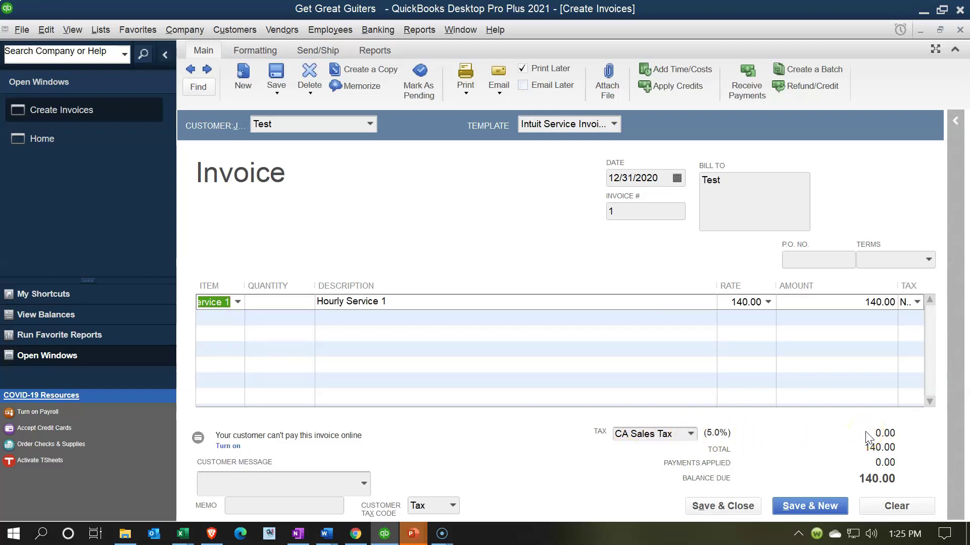
- Replace the invoice's line item with EPR and close the invoice without recording it
{"action": "left_click", "coordinate": [237, 302]}
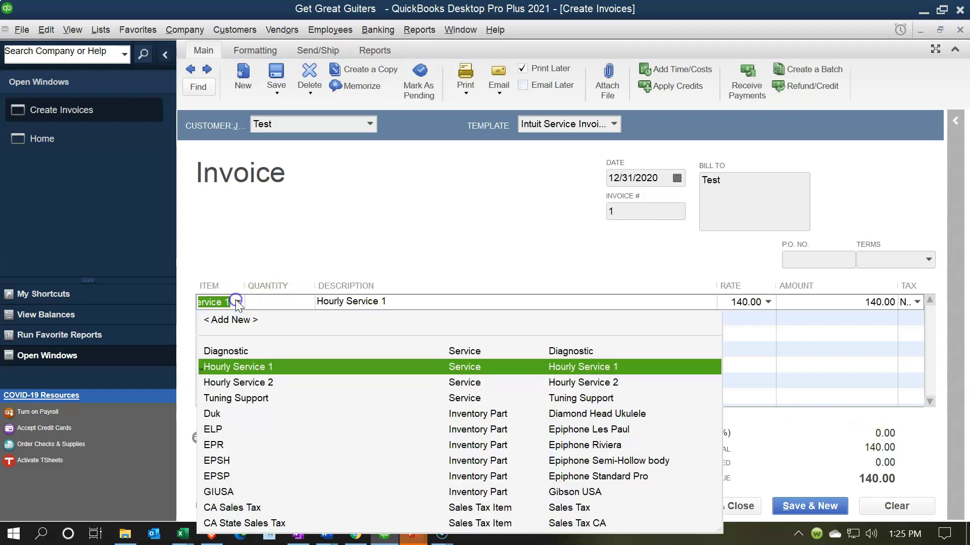
{"action": "left_click", "coordinate": [228, 446]}
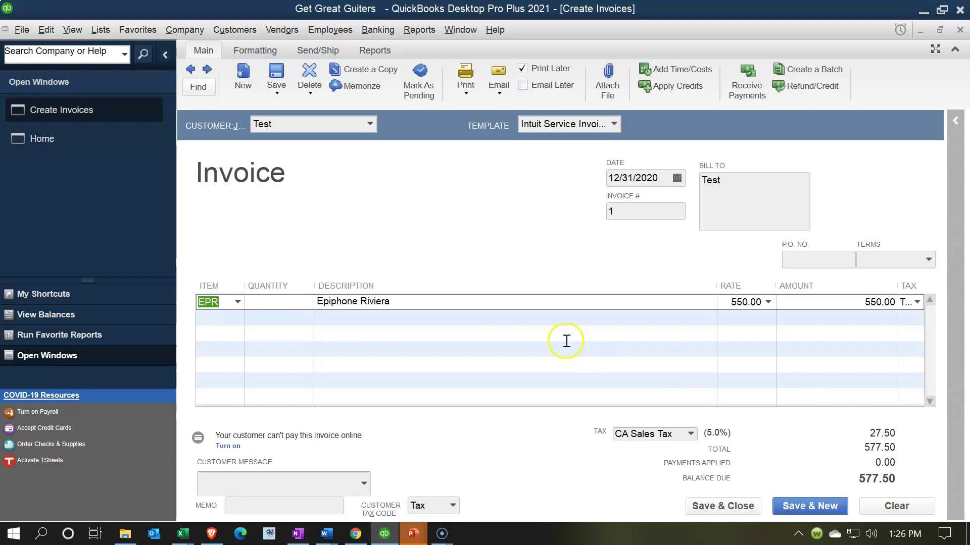
{"action": "left_click", "coordinate": [959, 30]}
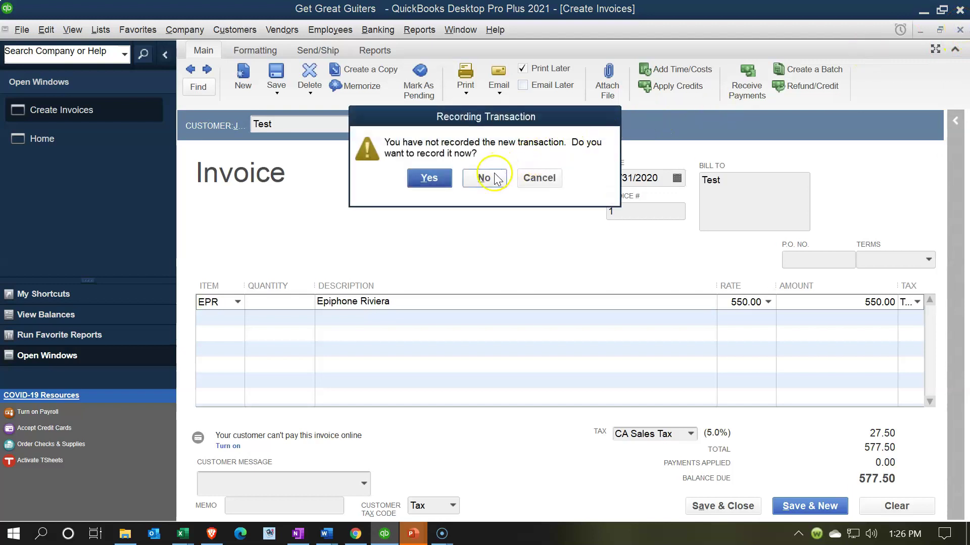
{"action": "left_click", "coordinate": [496, 178]}
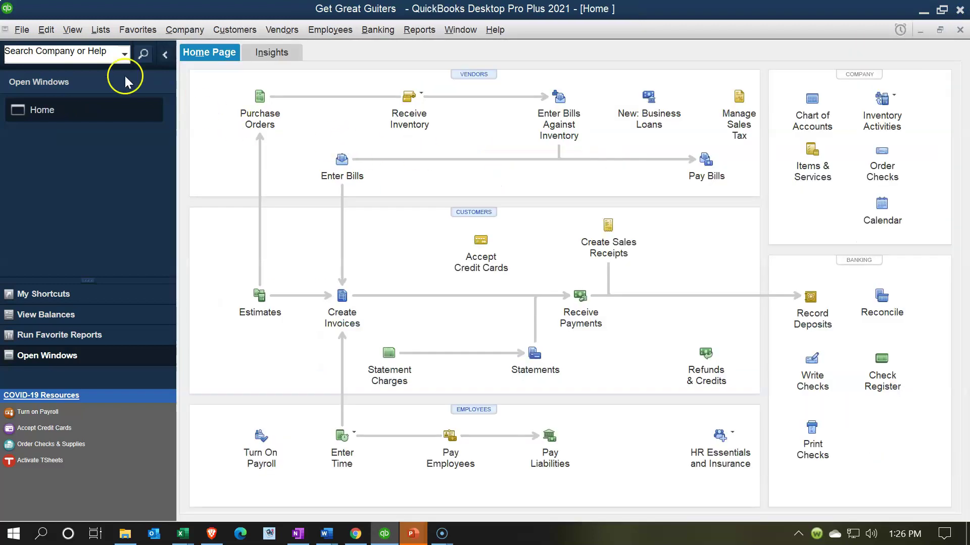
- Make the CA Sales Tax item inactive in the Item List and check it by briefly including inactive items
{"action": "left_click", "coordinate": [101, 30]}
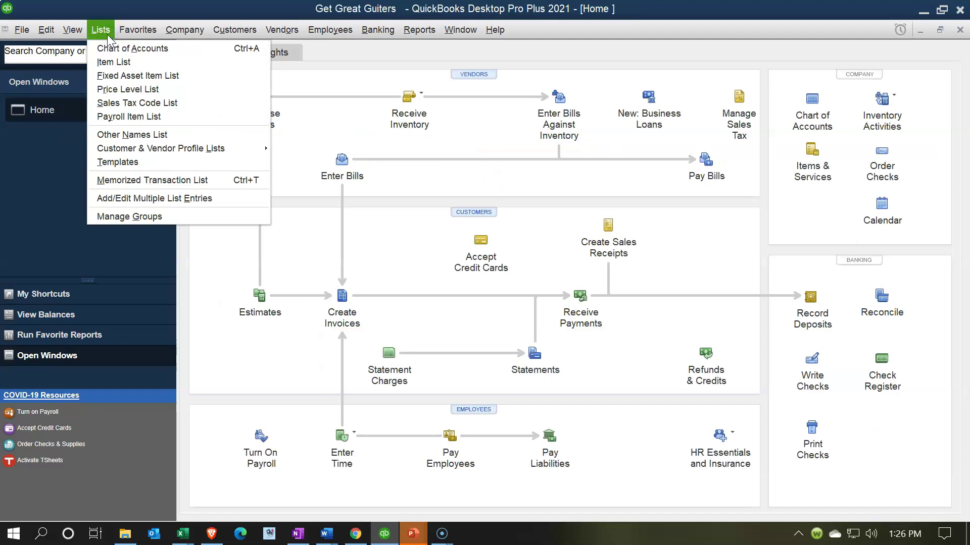
{"action": "left_click", "coordinate": [114, 48]}
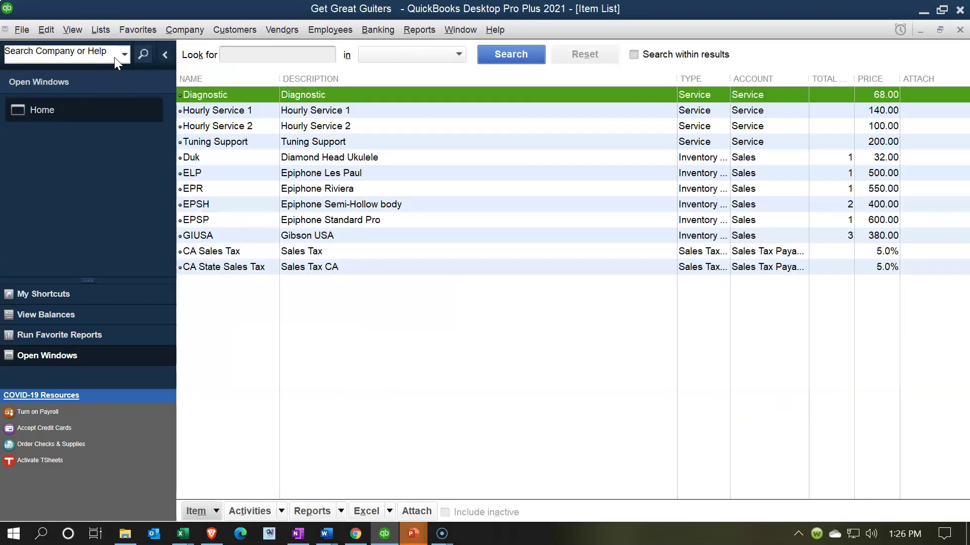
{"action": "left_click", "coordinate": [318, 268]}
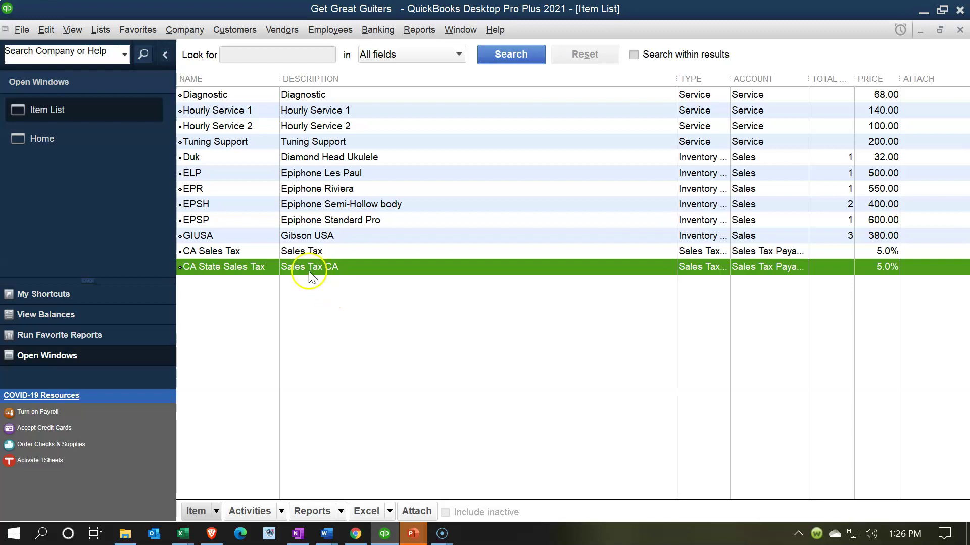
{"action": "double_click", "coordinate": [314, 253]}
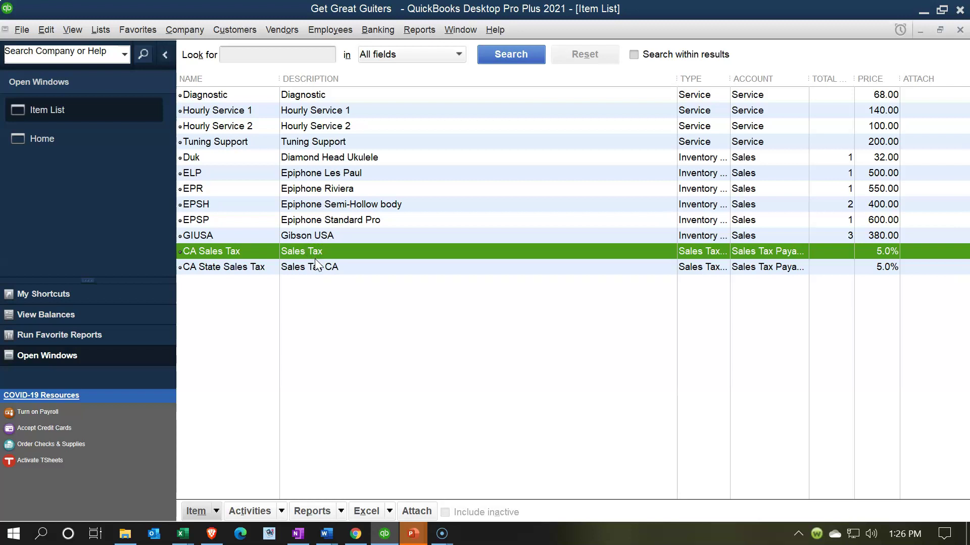
{"action": "left_click", "coordinate": [319, 265]}
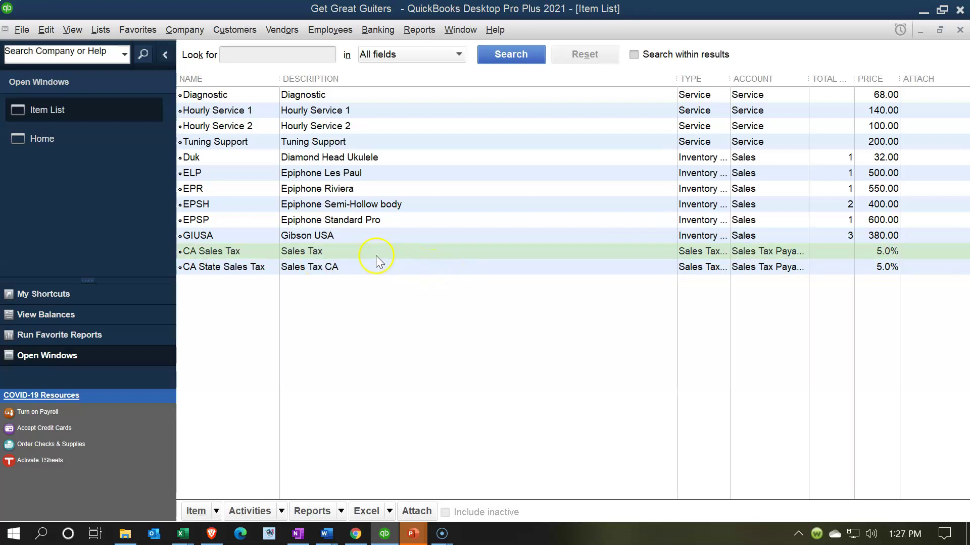
{"action": "left_click", "coordinate": [356, 250]}
{"action": "double_click", "coordinate": [356, 250]}
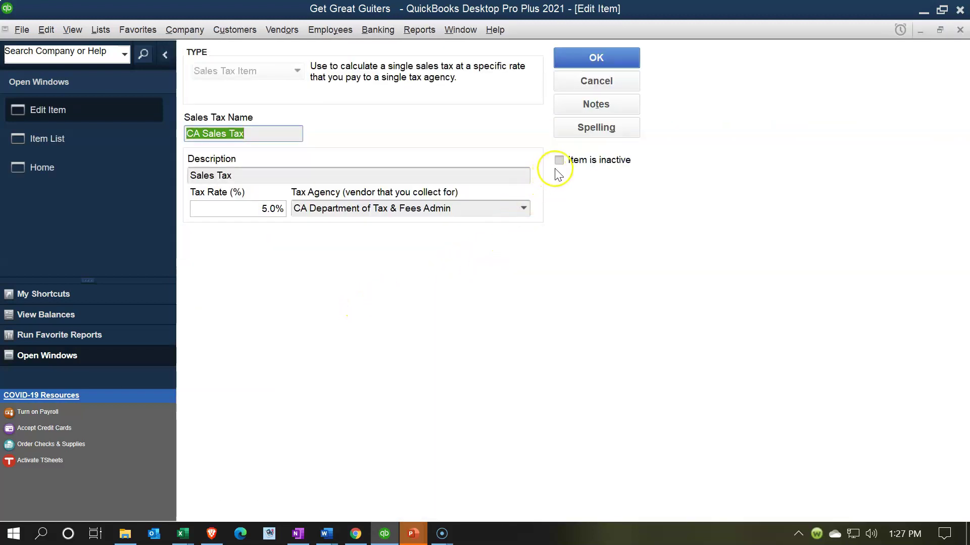
{"action": "left_click", "coordinate": [559, 160]}
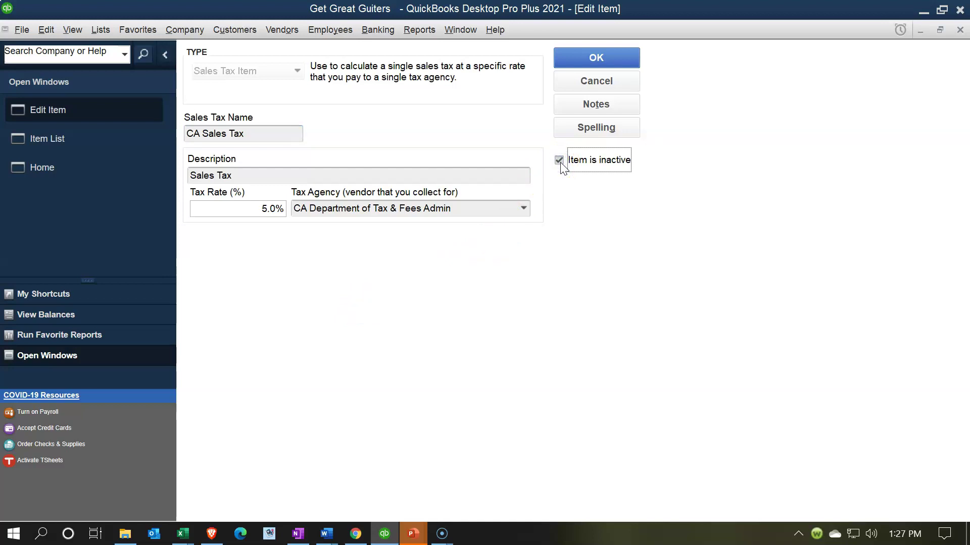
{"action": "left_click", "coordinate": [571, 54]}
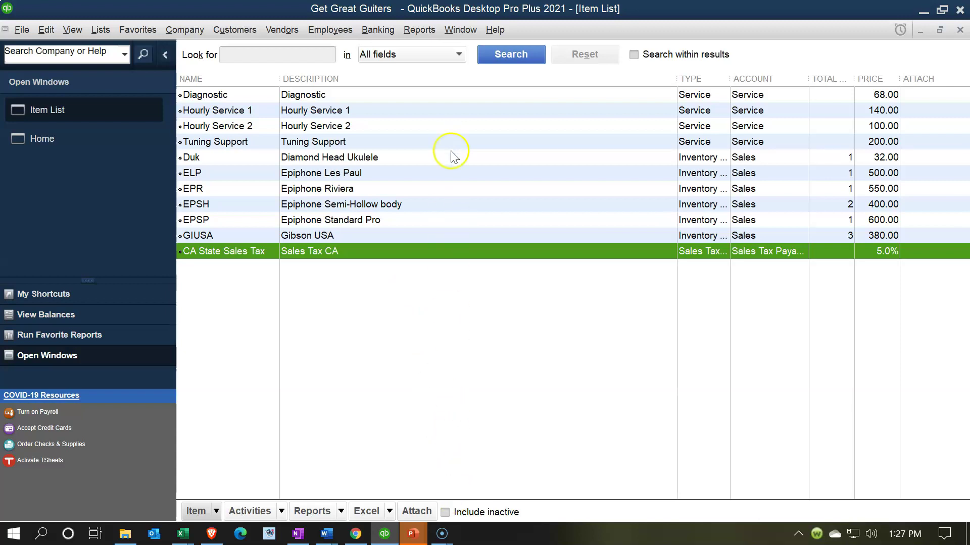
{"action": "left_click", "coordinate": [444, 512]}
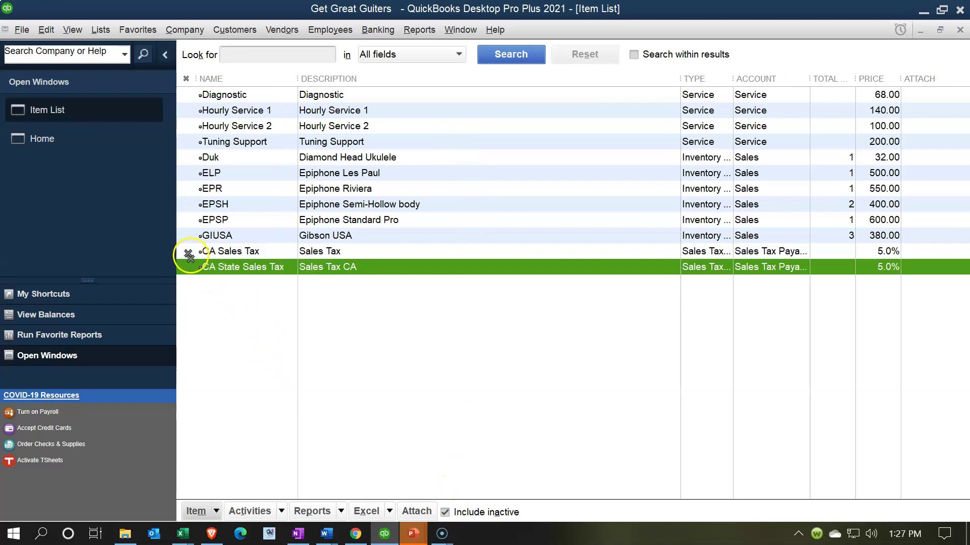
{"action": "left_click", "coordinate": [443, 512]}
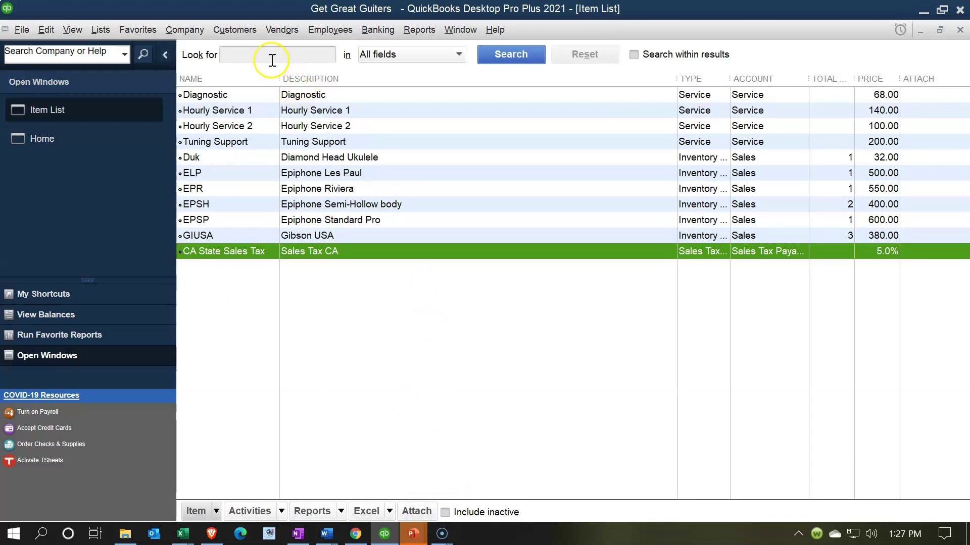
- Open the Test customer for editing from the Customer Center and clear the customer name
{"action": "left_click", "coordinate": [244, 28]}
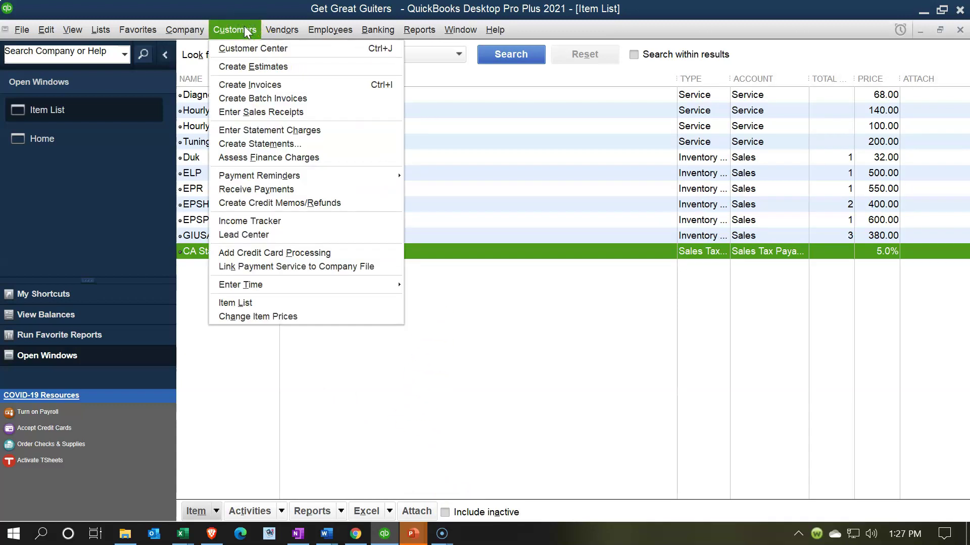
{"action": "left_click", "coordinate": [250, 45]}
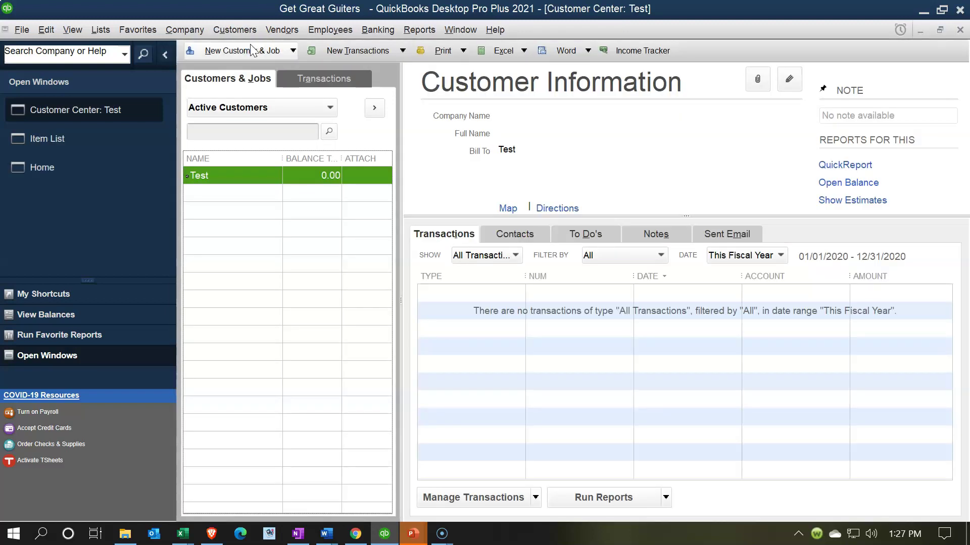
{"action": "left_click", "coordinate": [259, 180]}
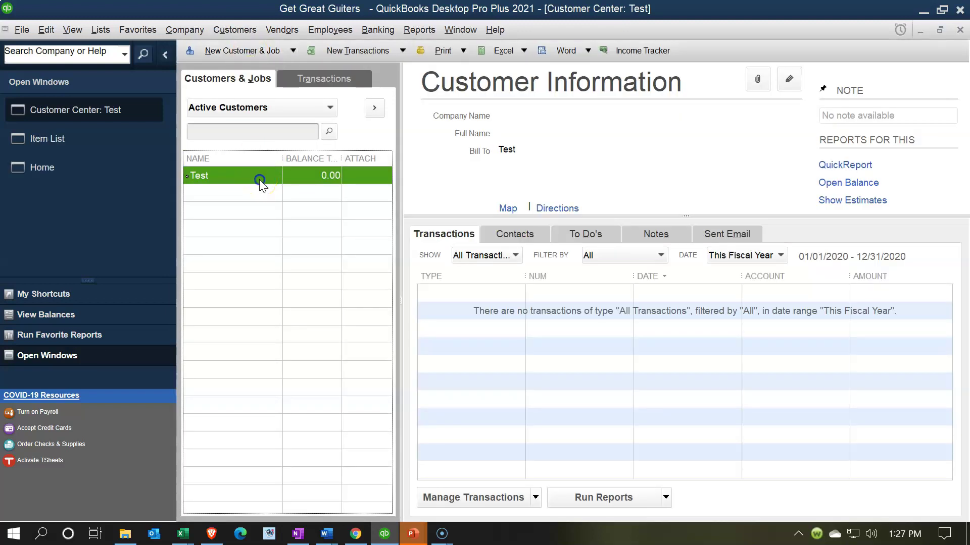
{"action": "double_click", "coordinate": [259, 180]}
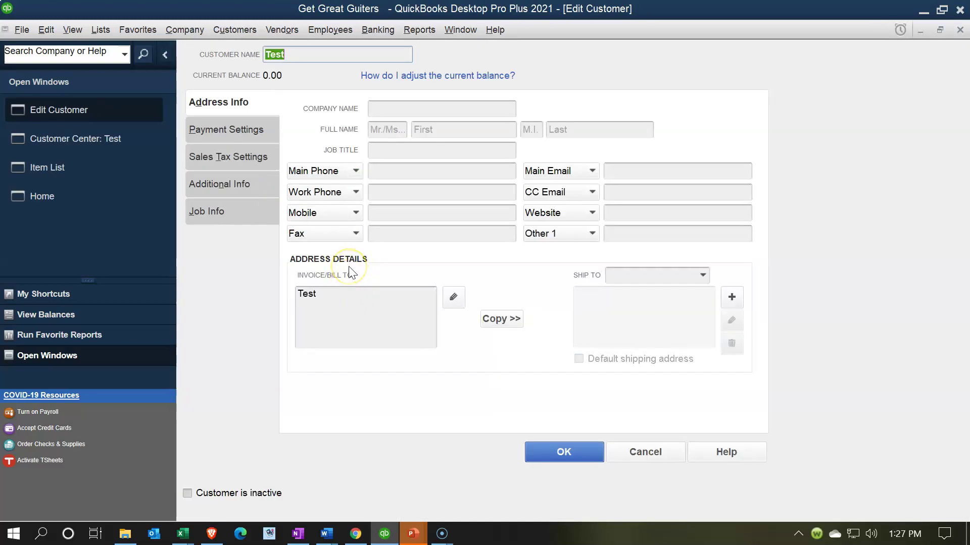
{"action": "key", "text": "BackSpace"}
{"action": "key", "text": "Tab"}
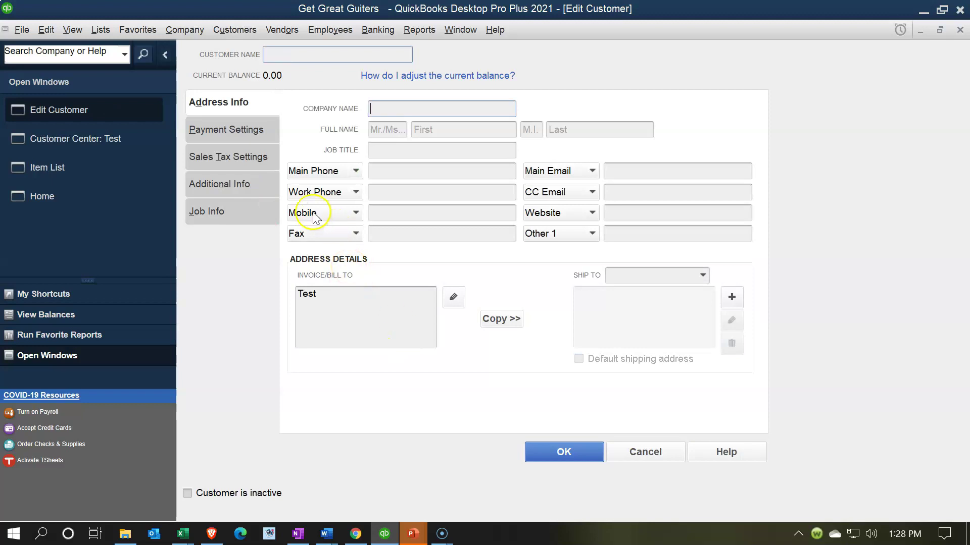
- Show the customer's sales tax settings and review the available tax codes
{"action": "left_click", "coordinate": [237, 157]}
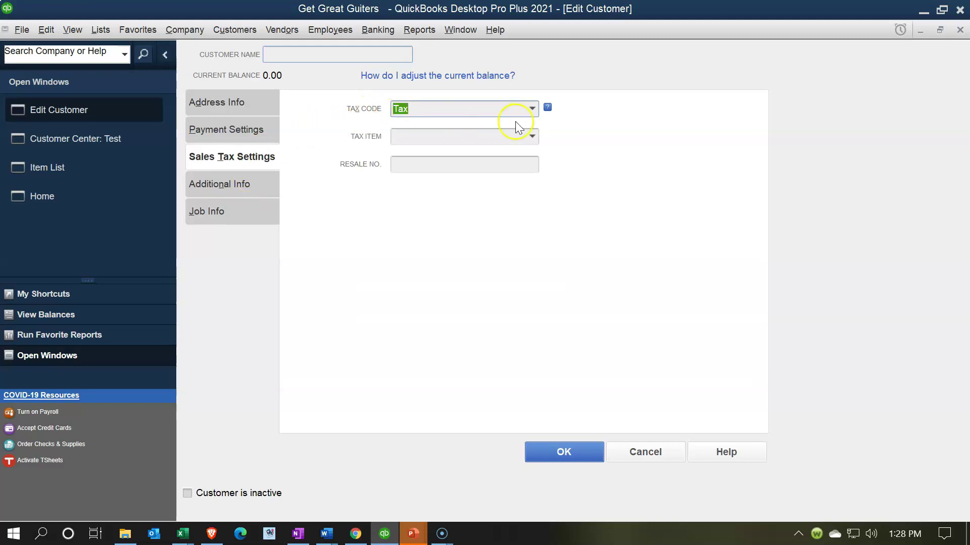
{"action": "left_click", "coordinate": [532, 110]}
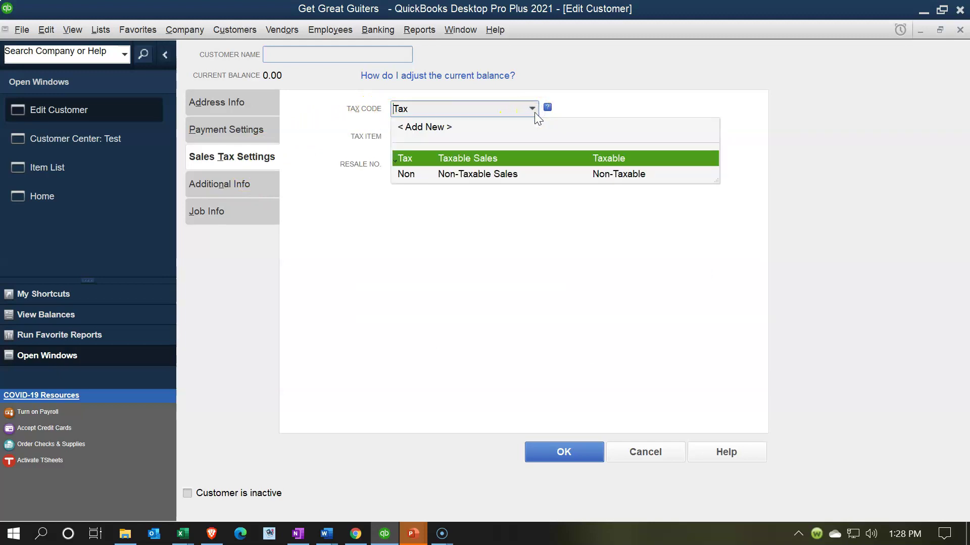
{"action": "left_click", "coordinate": [571, 77]}
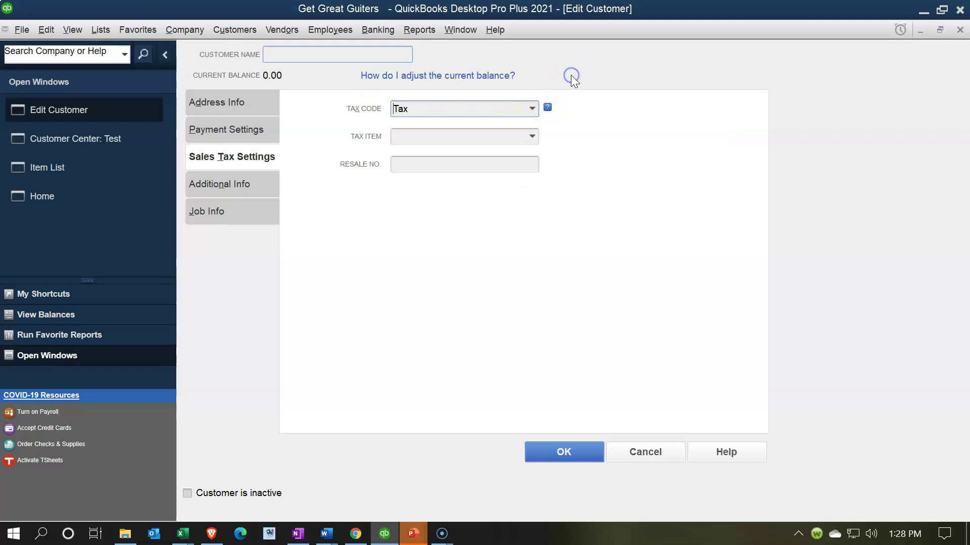